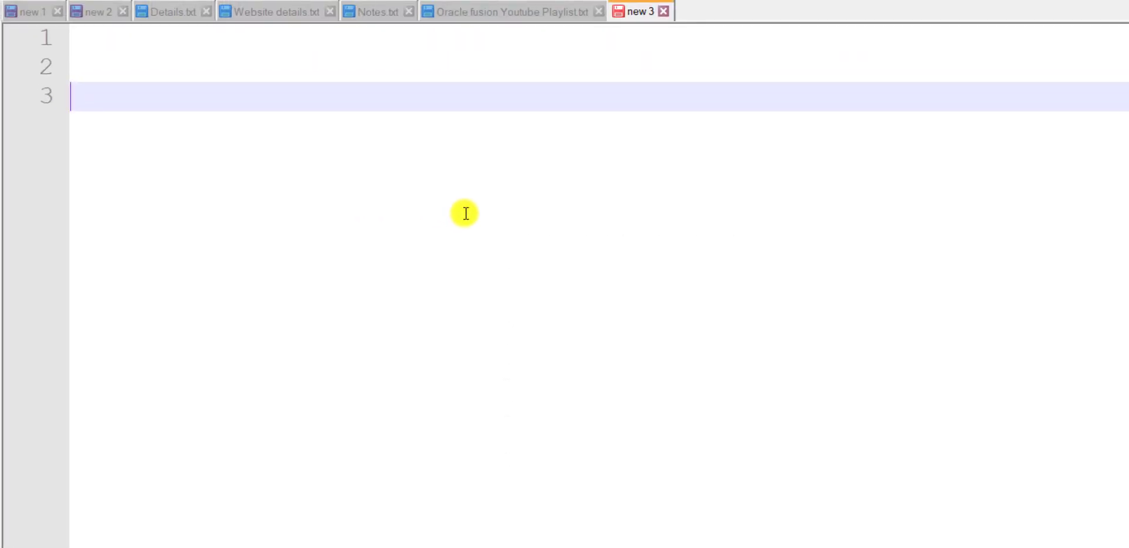
Write the two terminology lines "EBS R12 --> Value Set" and "Fusion --> LOV" in the notes
type("EBS R12  -->")
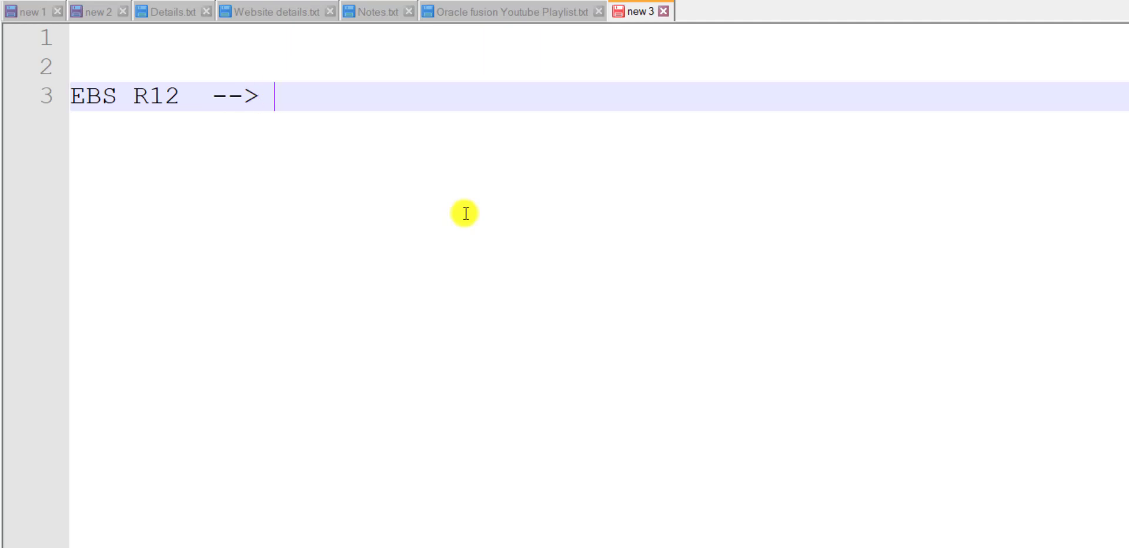
type(" Value Set")
key("Return")
type("Fusion   --> LOV")
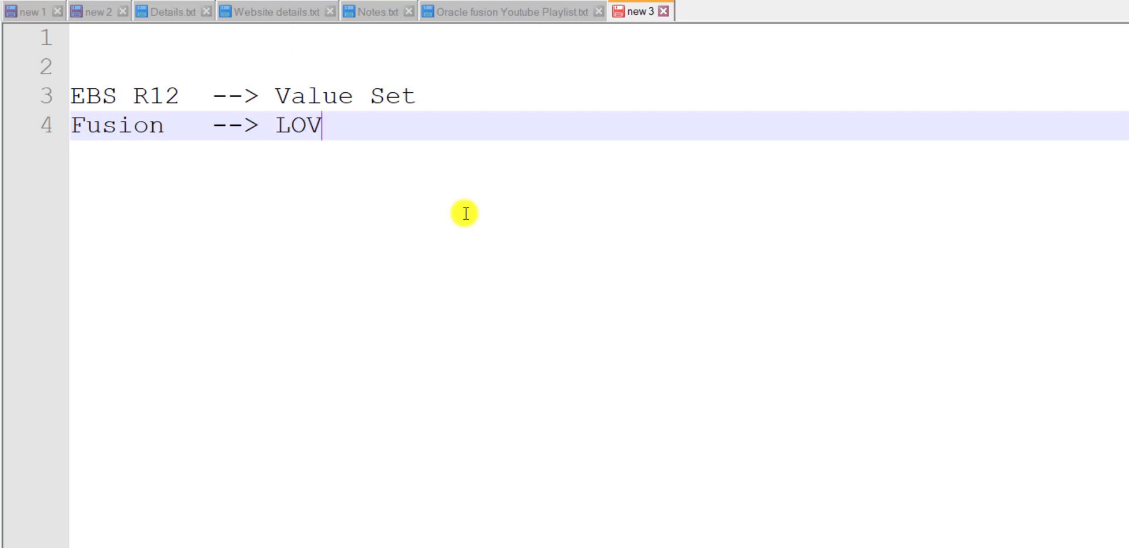
Below the terminology lines, add a numbered list: None, Independent, Dependent, Table, Translated Independent, Translated Dependent
left_click_drag(274, 96, 432, 99)
left_click_drag(343, 126, 281, 121)
left_click(322, 130)
key("Return")
key("Return")
key("Return")
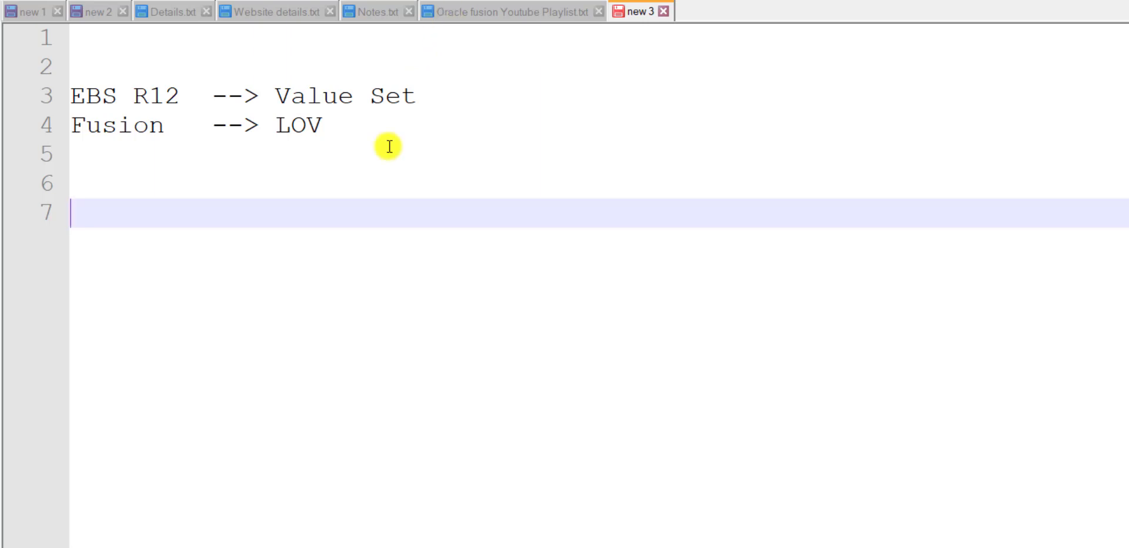
type("1. None:     2. Independent:     3. Dependent:     4. Table:     5. Translated Independent:     6. Translated Dependent:")
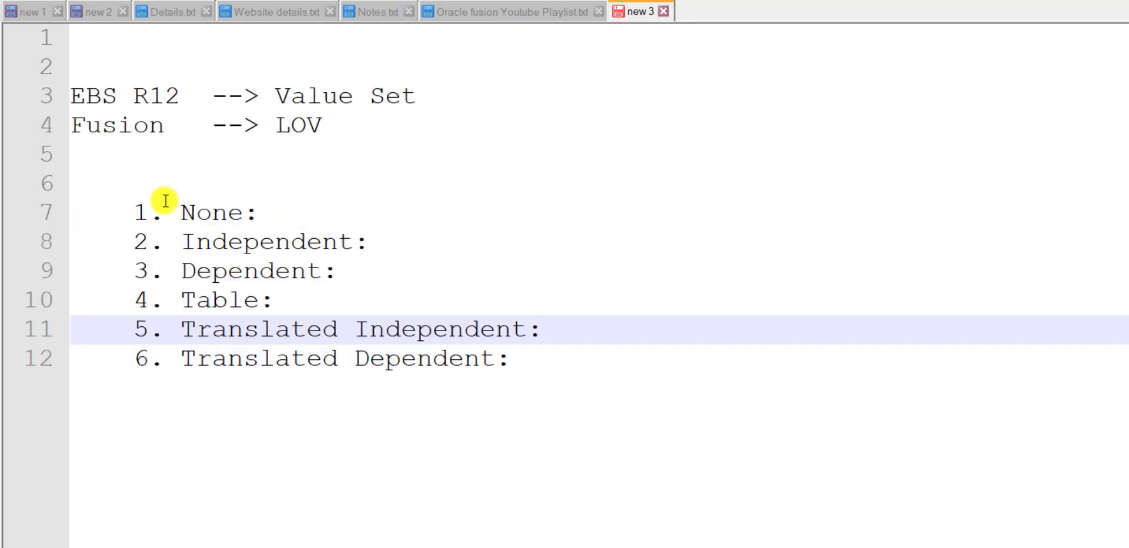
Go through the six listed value set types, highlighting each and comparing None, Independent and Translated Independent
double_click(211, 212)
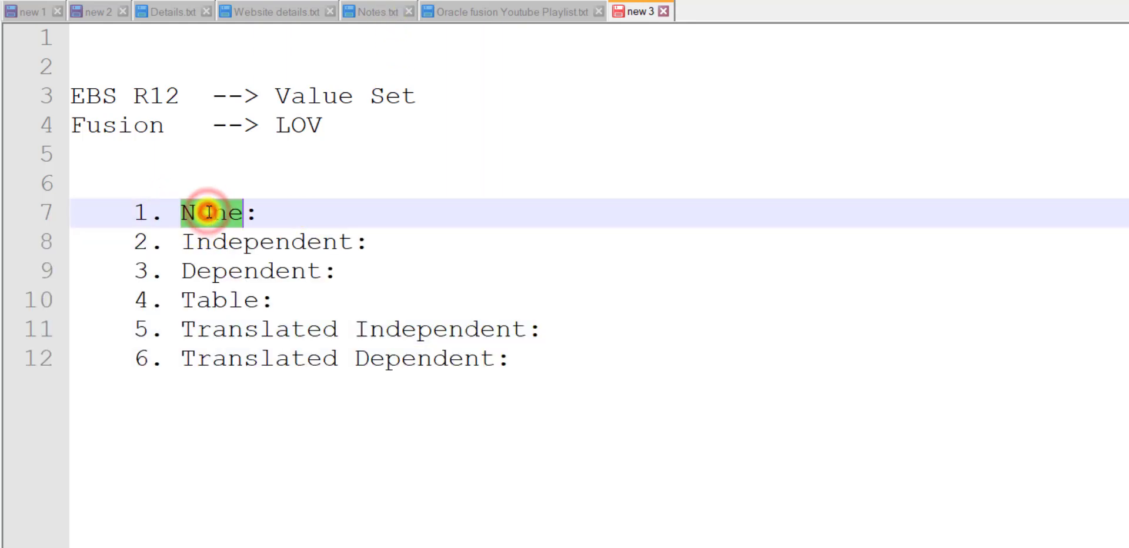
double_click(250, 241)
double_click(303, 270)
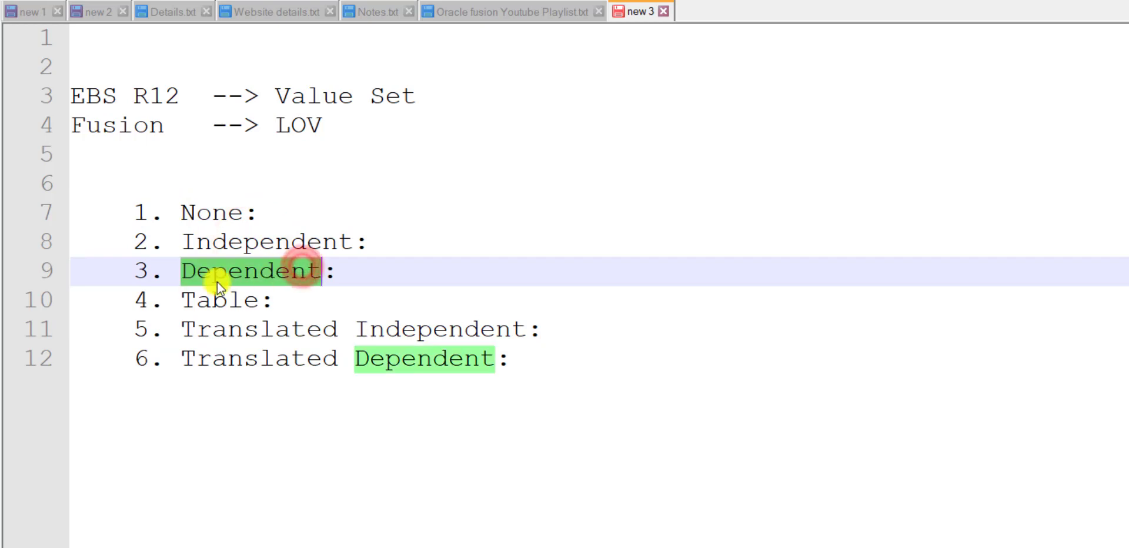
double_click(218, 299)
left_click_drag(186, 327, 526, 329)
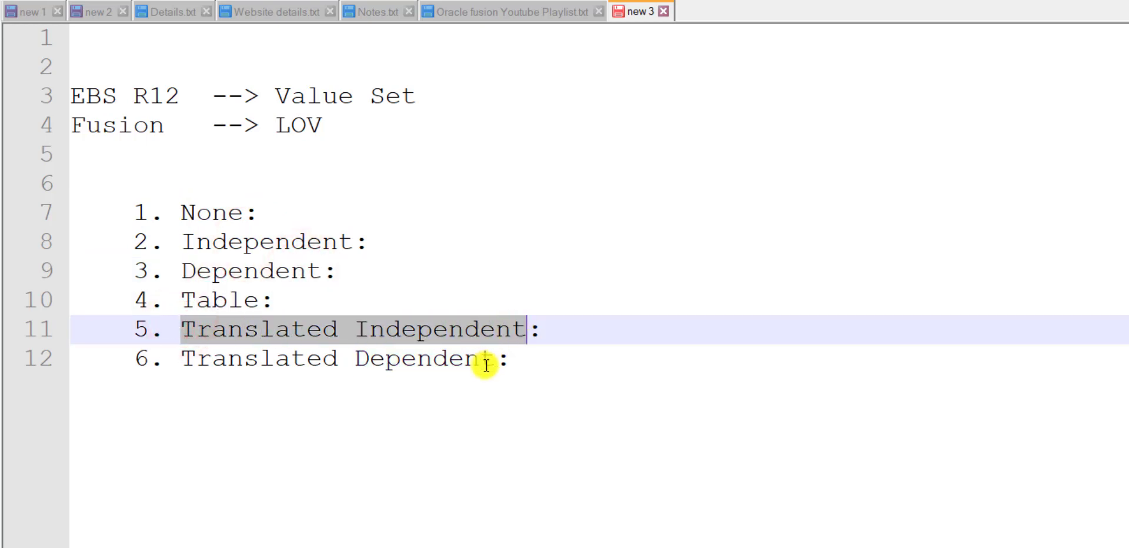
left_click_drag(495, 360, 185, 367)
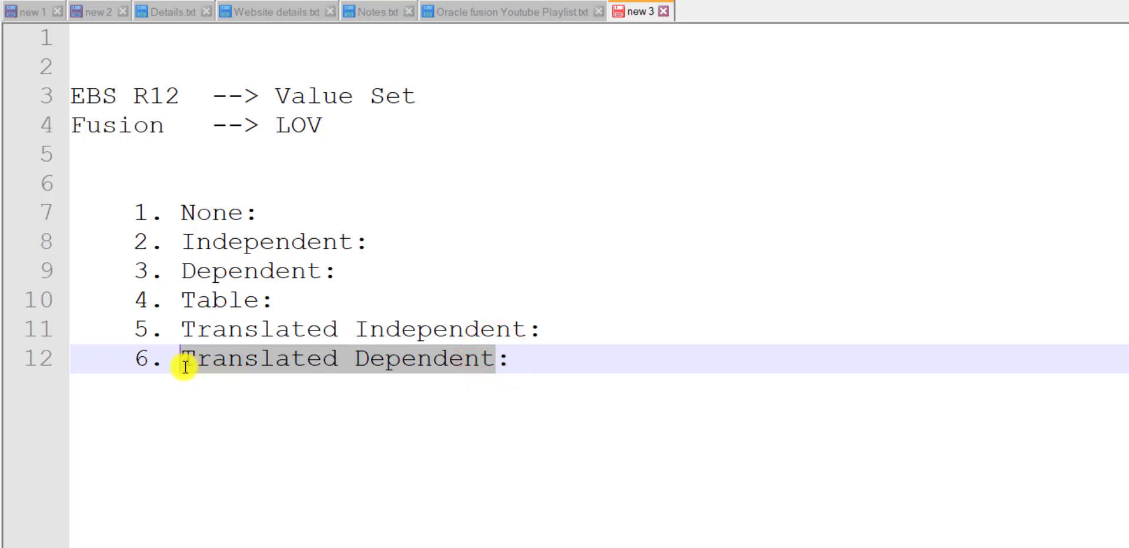
double_click(228, 210)
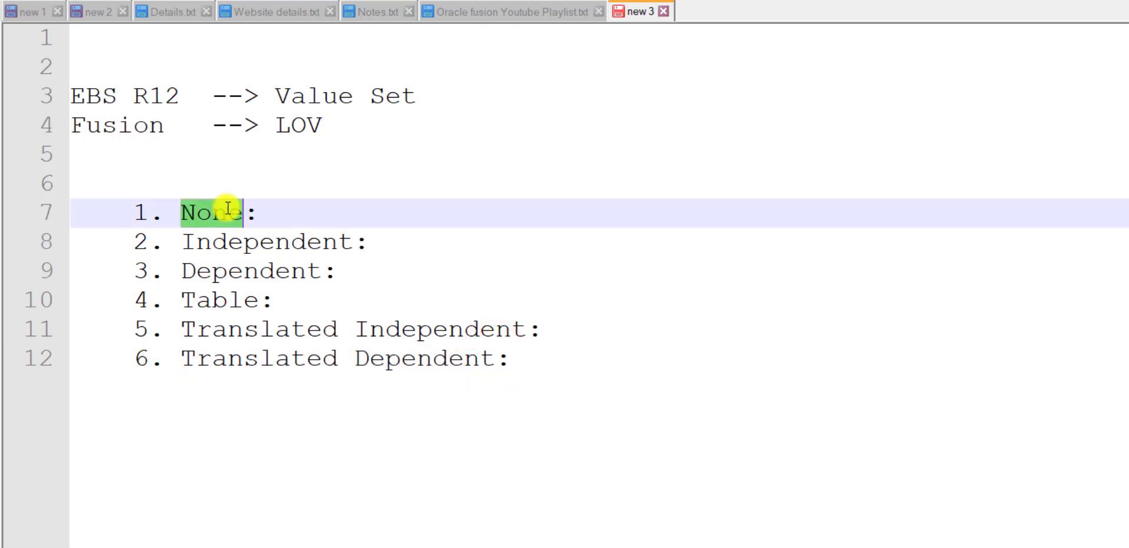
left_click(274, 216)
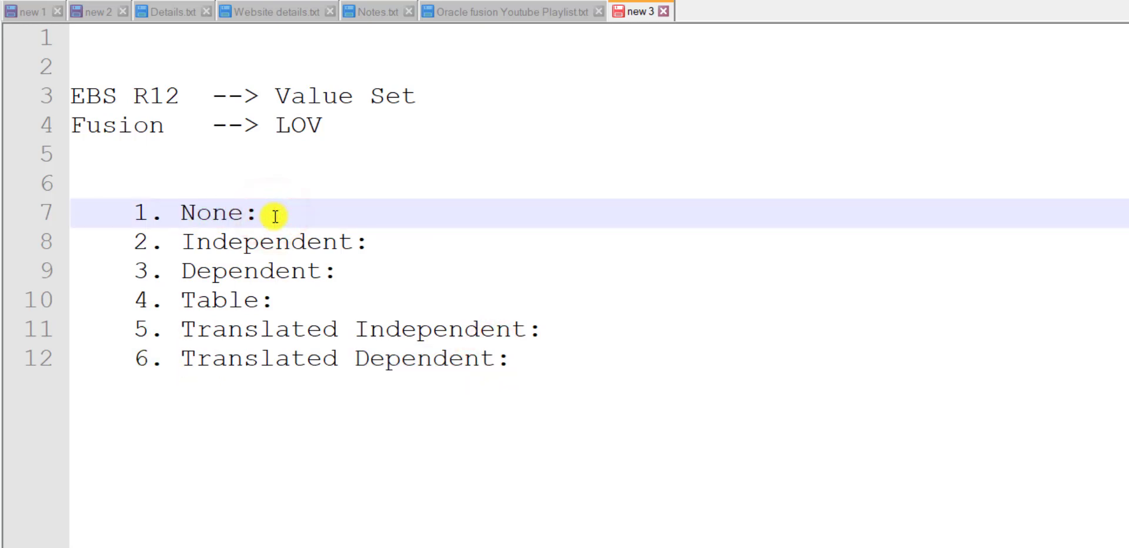
left_click_drag(276, 215, 140, 205)
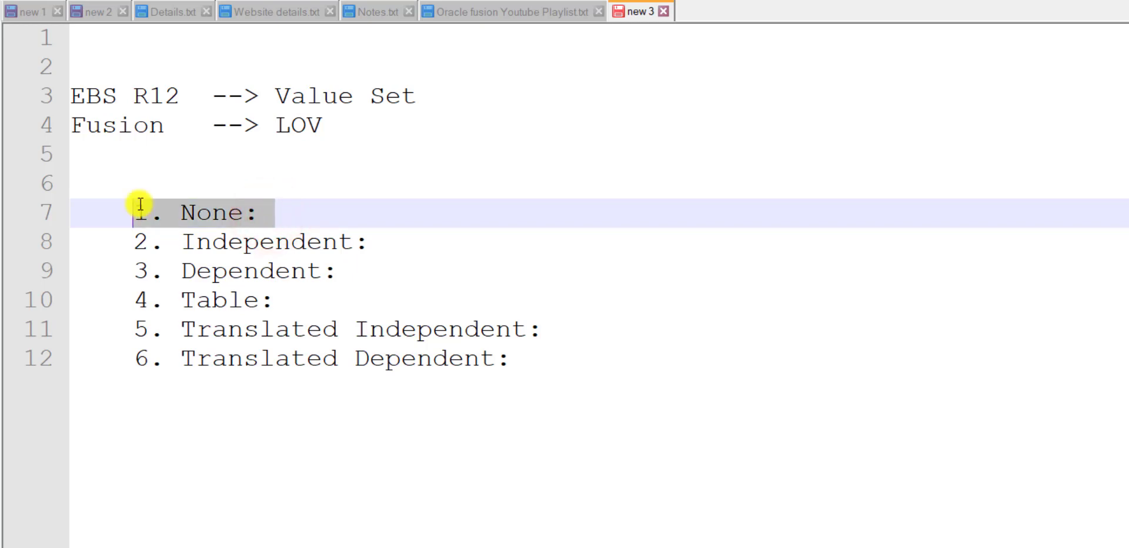
left_click(134, 215)
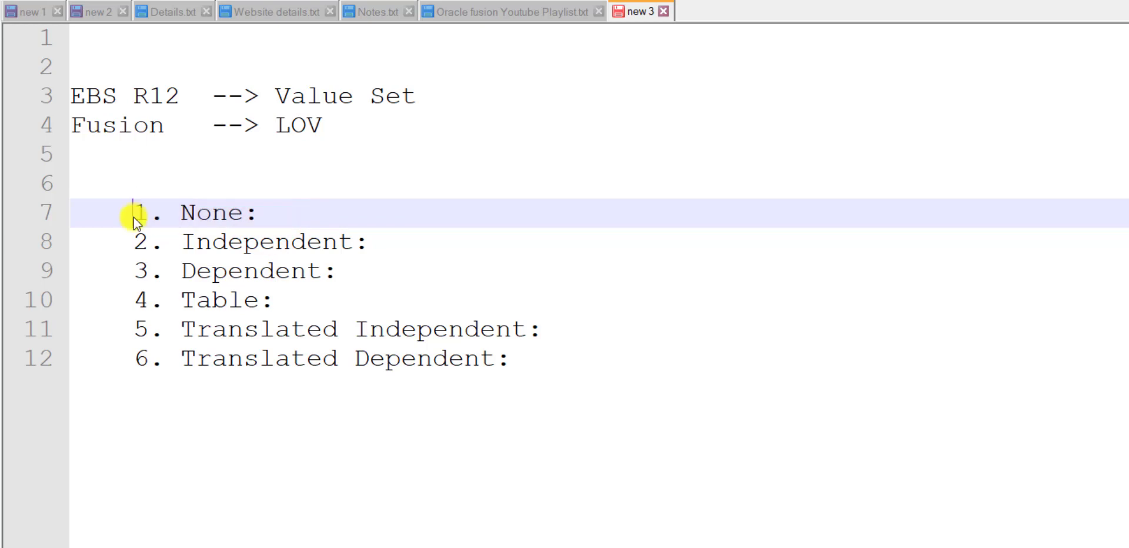
left_click_drag(134, 219, 253, 218)
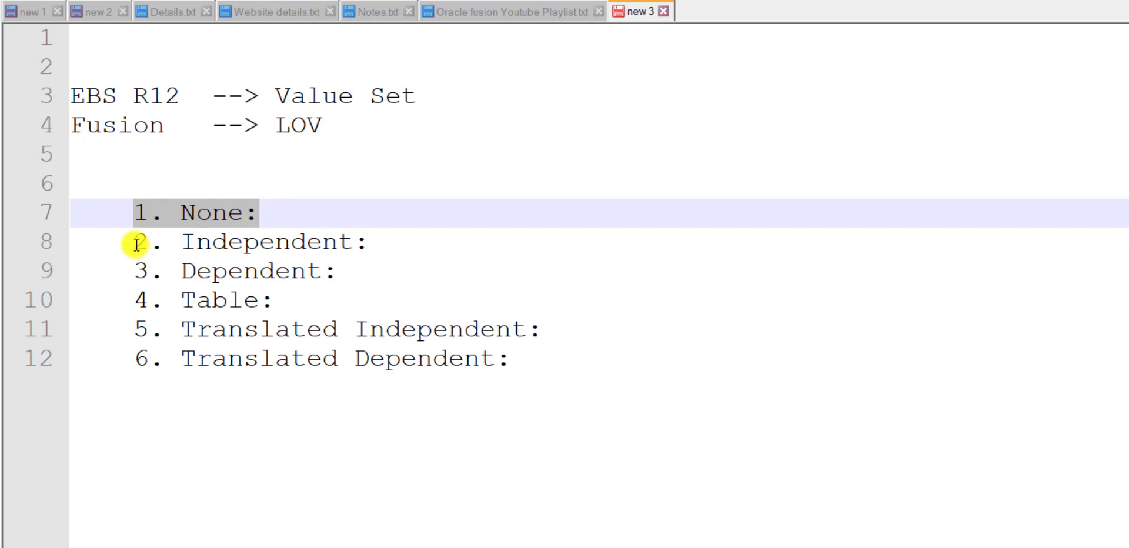
left_click_drag(136, 242, 365, 239)
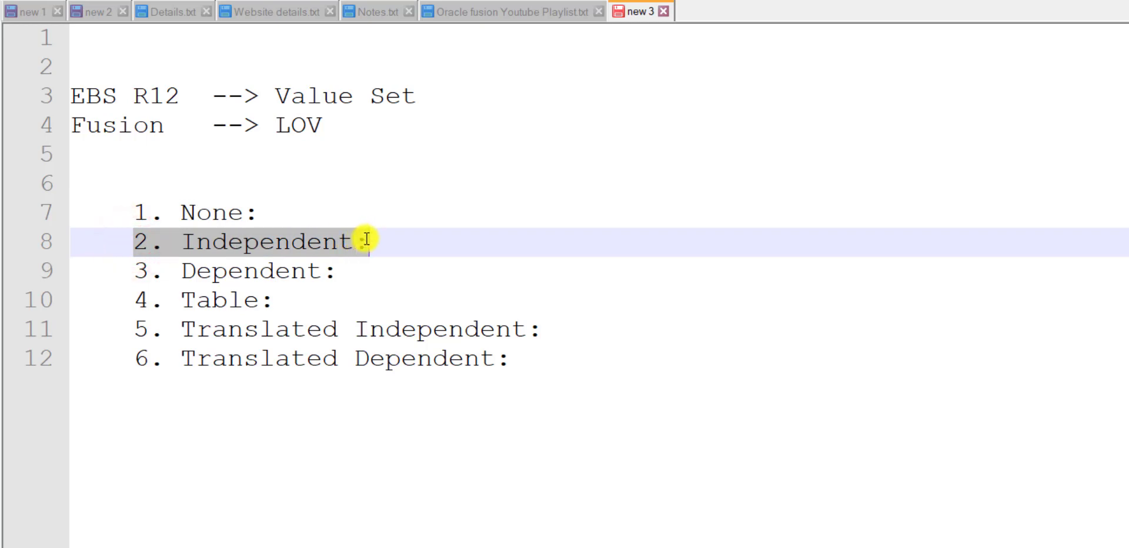
left_click(564, 331)
left_click_drag(563, 331, 134, 321)
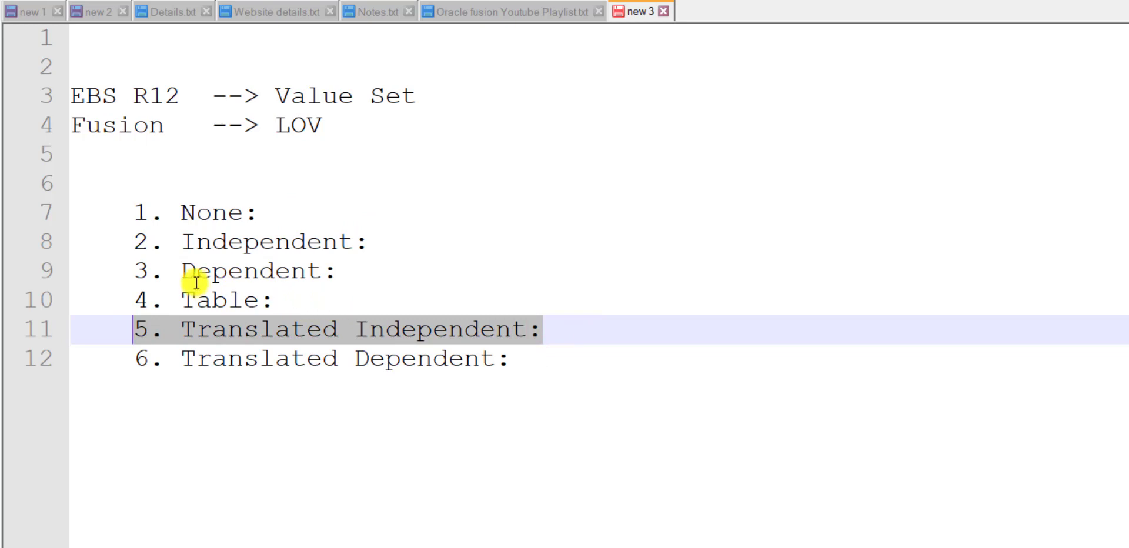
left_click(376, 242)
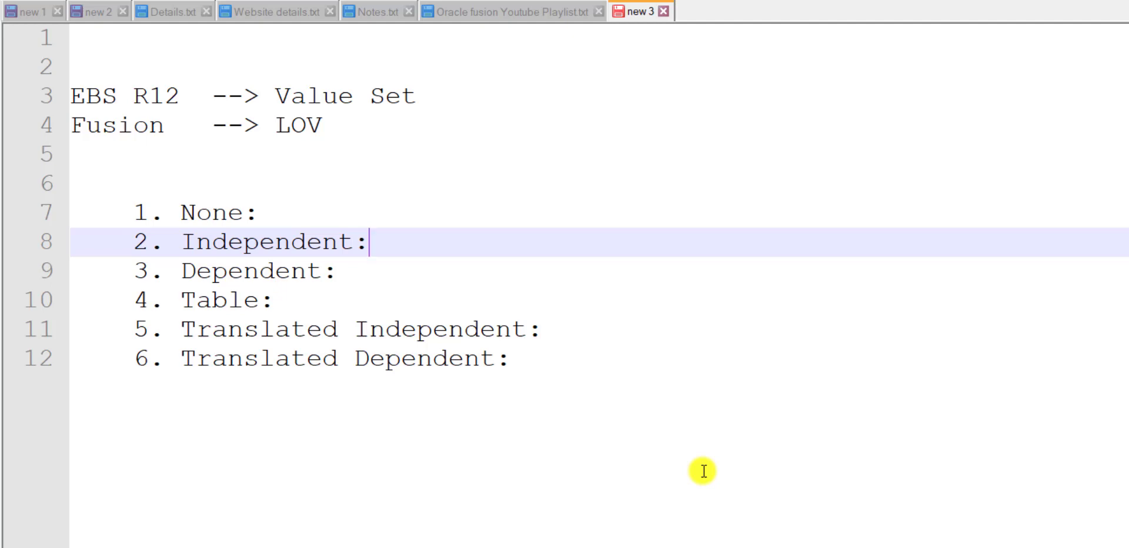
Remove the extra blank line above the numbered list of types
key("Up")
key("Up")
key("BackSpace")
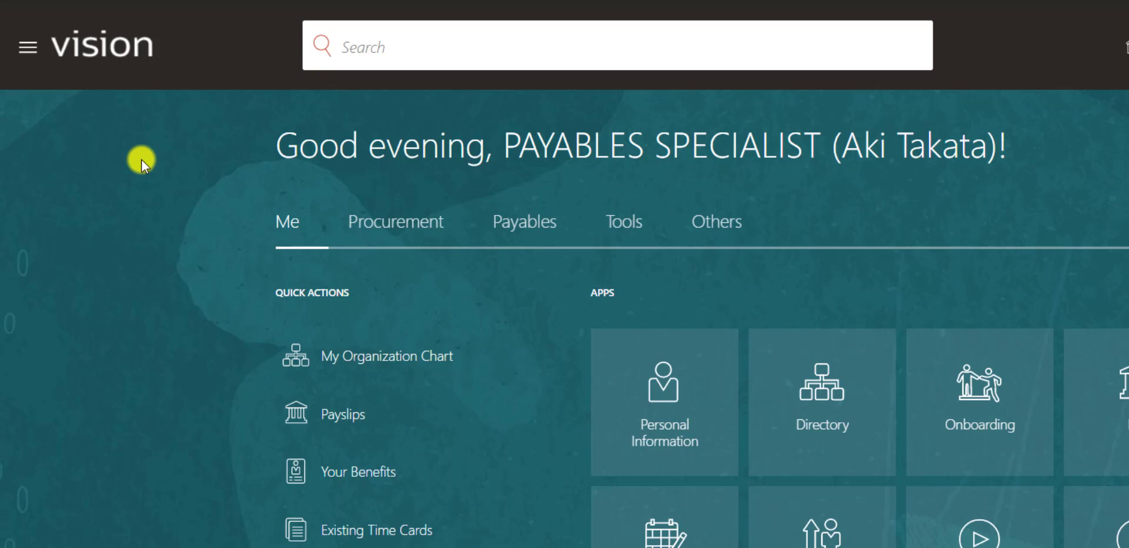
In Oracle Fusion, open the Reports and Analytics catalog and create a new data model
left_click(27, 52)
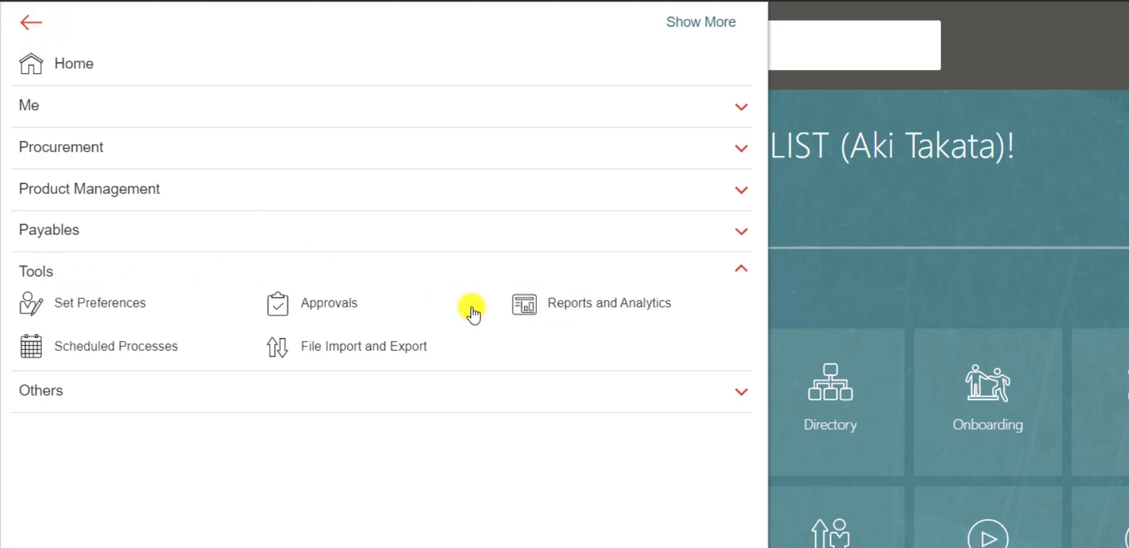
left_click(621, 311)
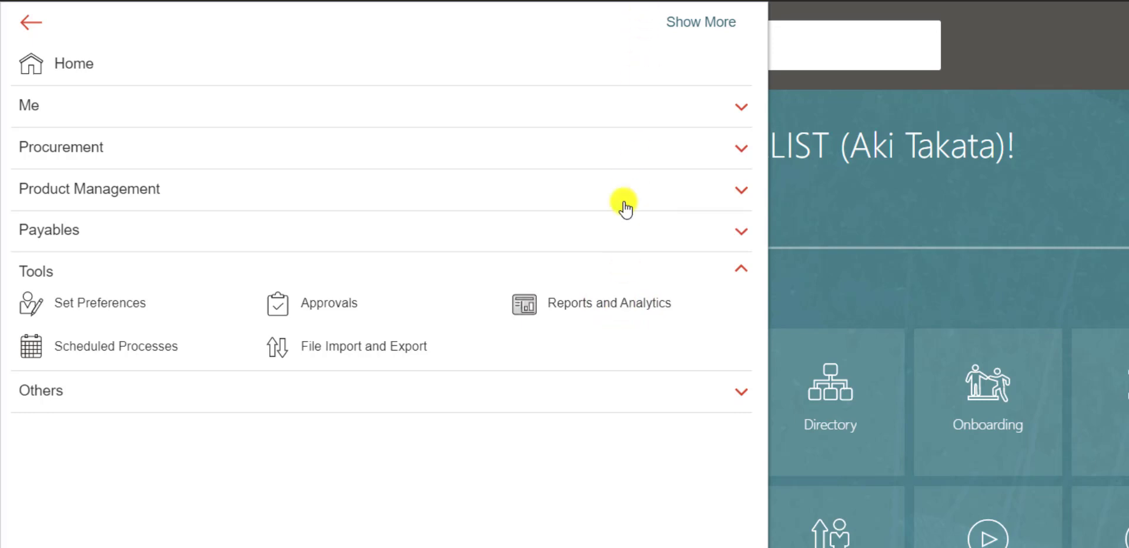
left_click(536, 273)
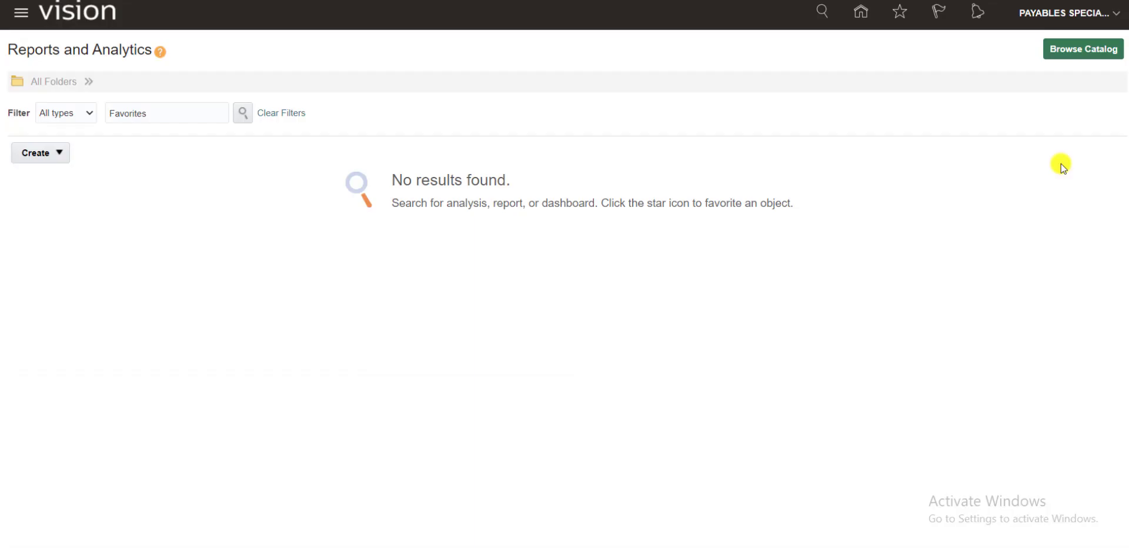
left_click(1092, 54)
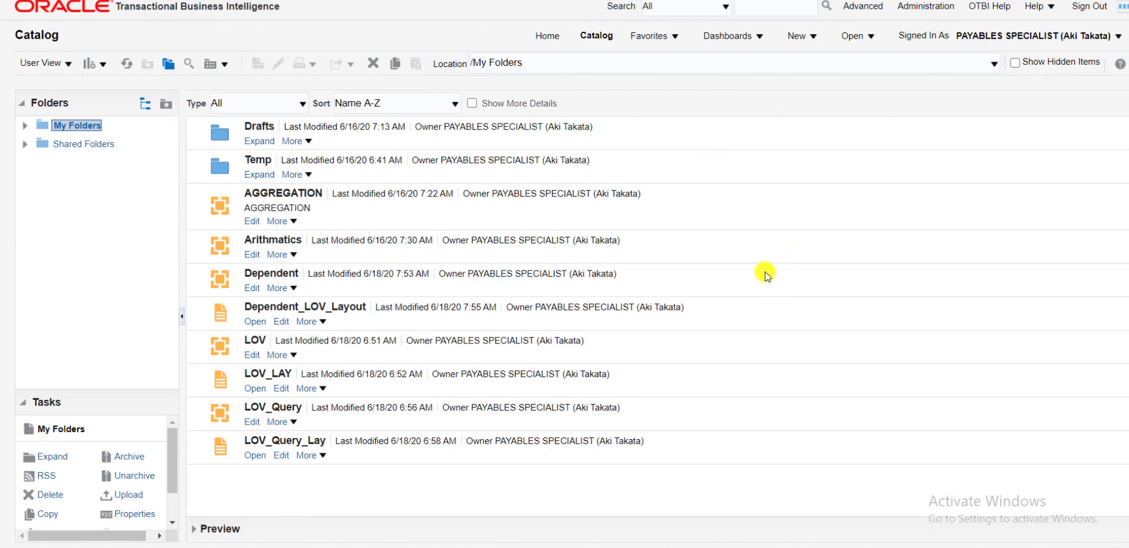
left_click(808, 37)
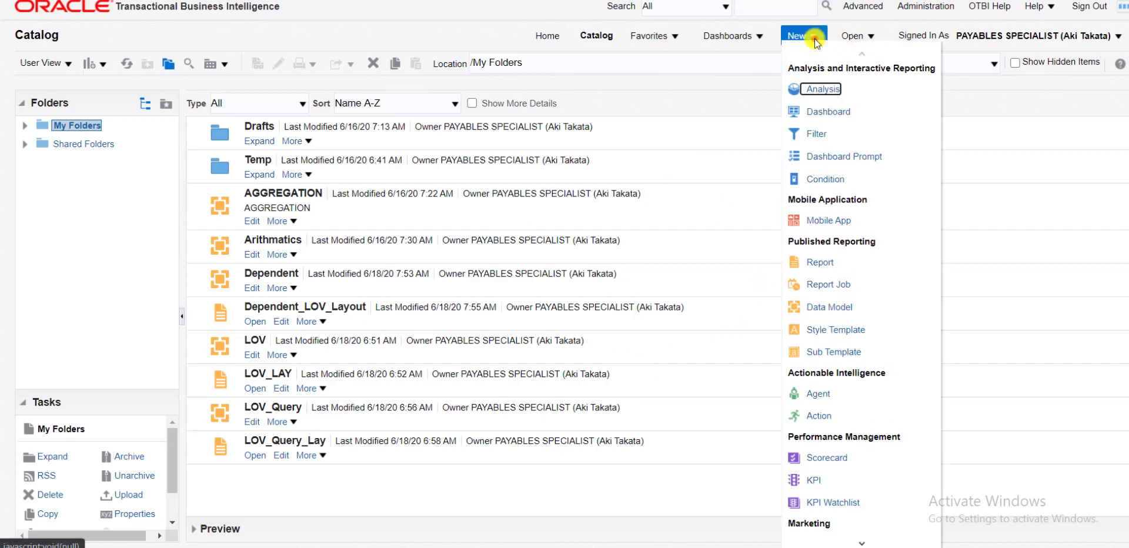
left_click(822, 315)
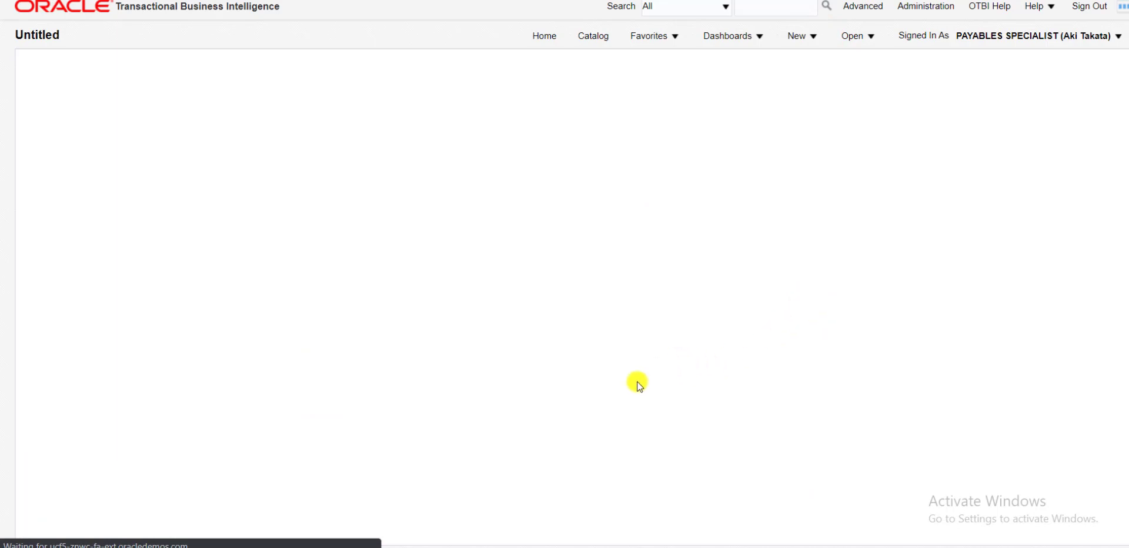
Return to the Notepad++ notes and add the heading "Independent & translated Independent LOV:" below the list
key("alt+Tab")
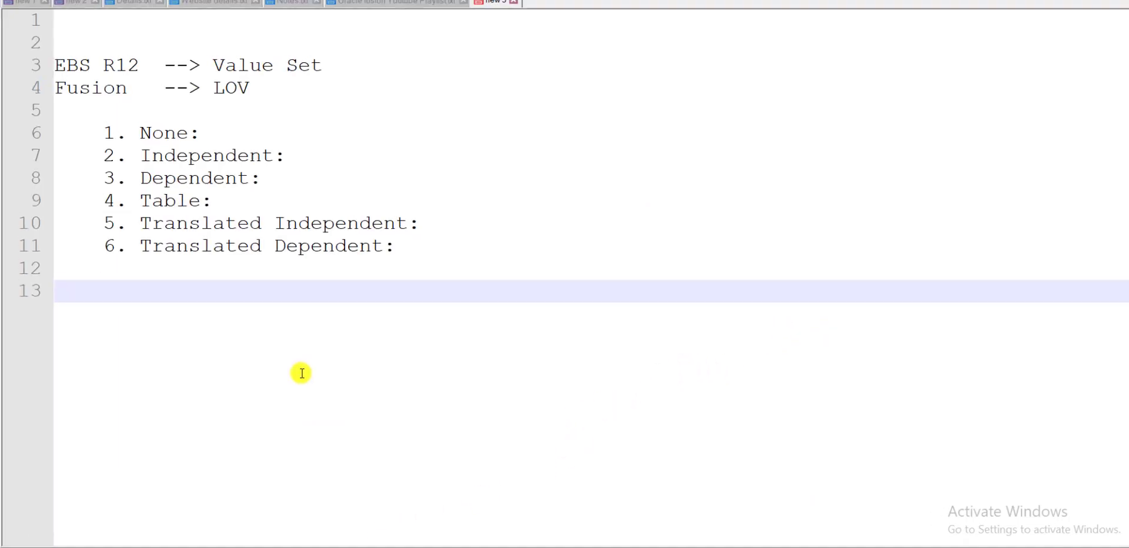
type("Independent & translated Independent LOV")
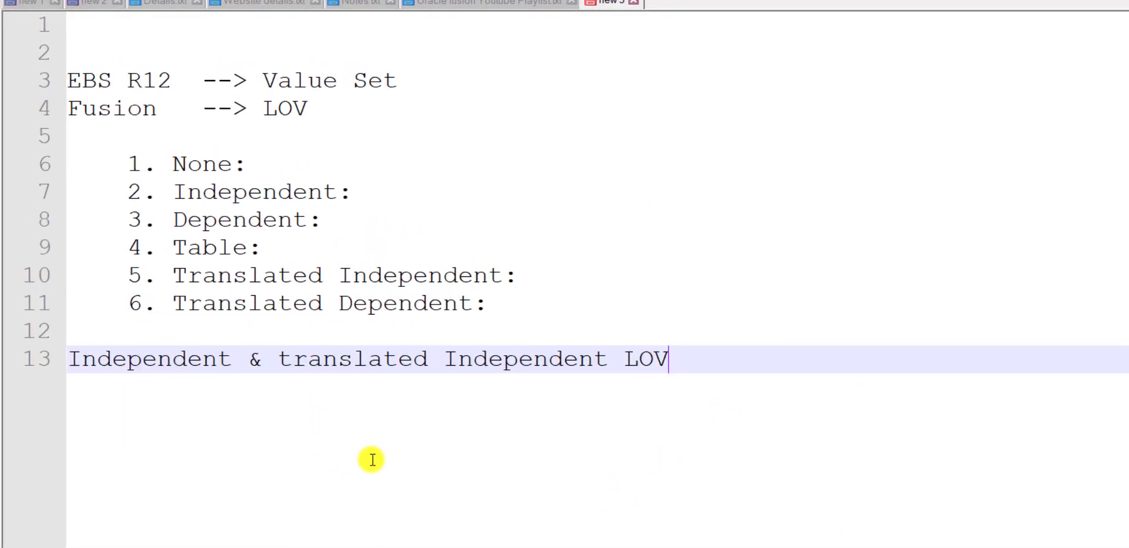
type(":")
key("Return")
key("Return")
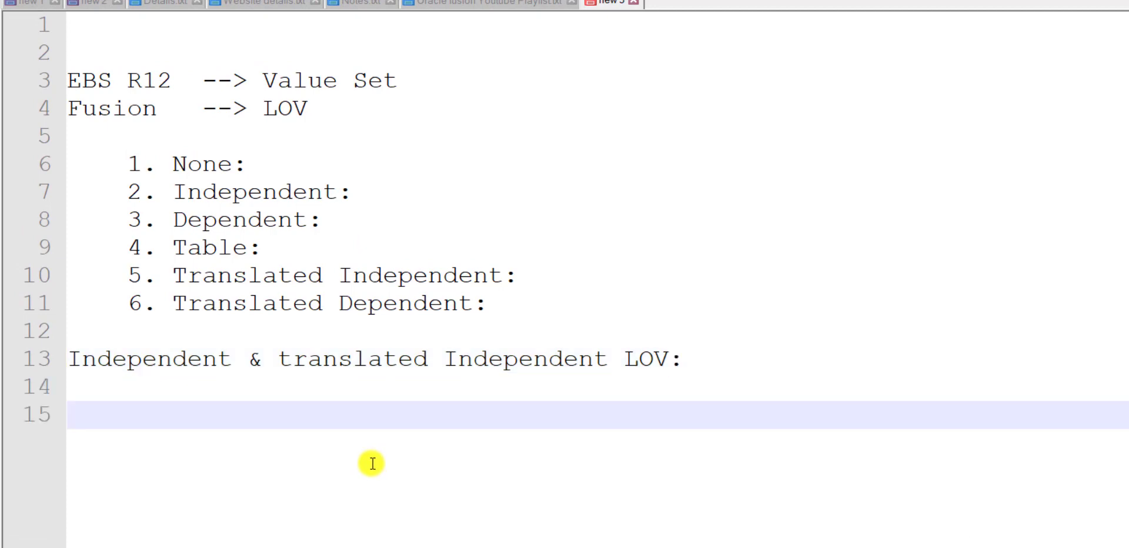
Under the heading, add "Steps:" with the first entry "1. Create Data Model."
type("Steps:")
key("Return")
type("1. Cre")
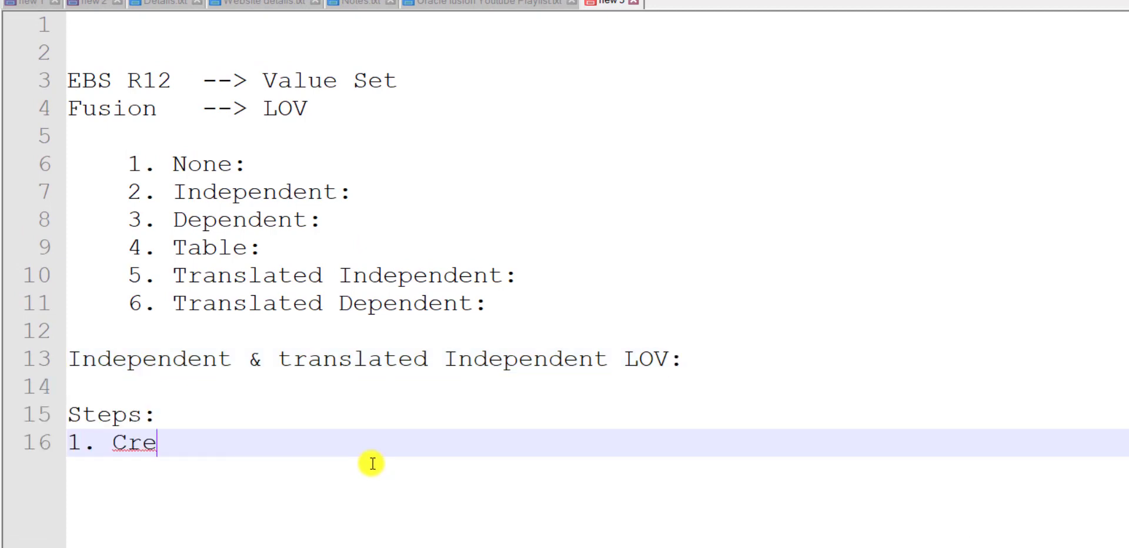
type("eate Data Mode")
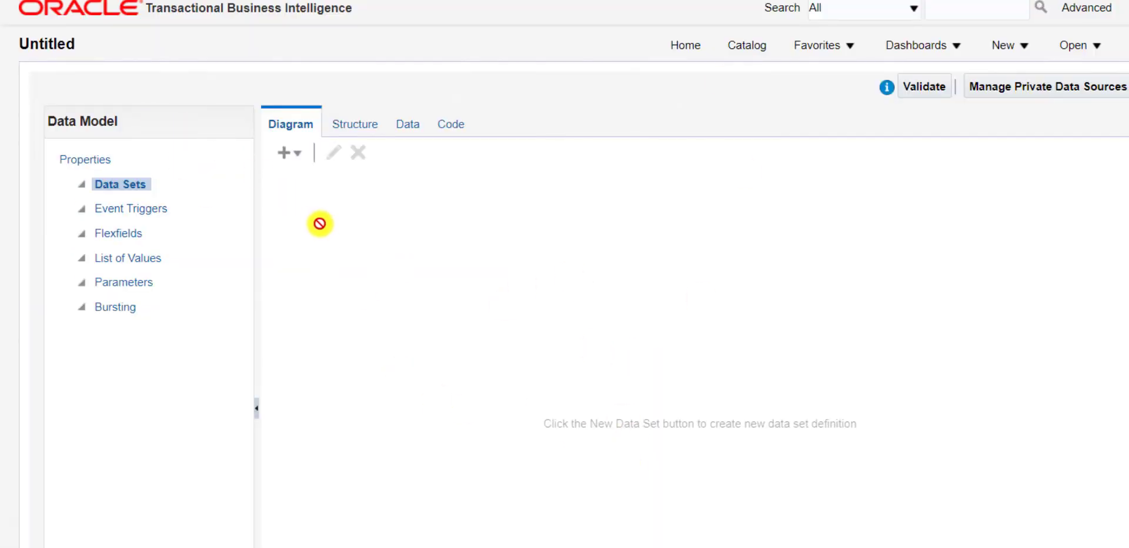
In the Oracle BI data model, start an SQL Query data set named Independent_LOV_DM and choose its data source
left_click(282, 154)
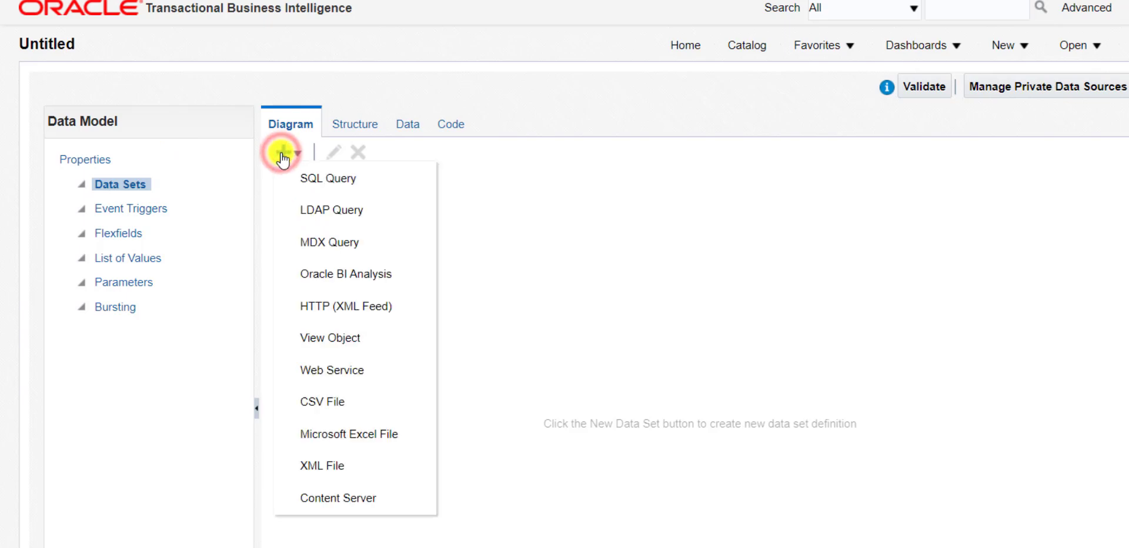
left_click(329, 178)
left_click(669, 219)
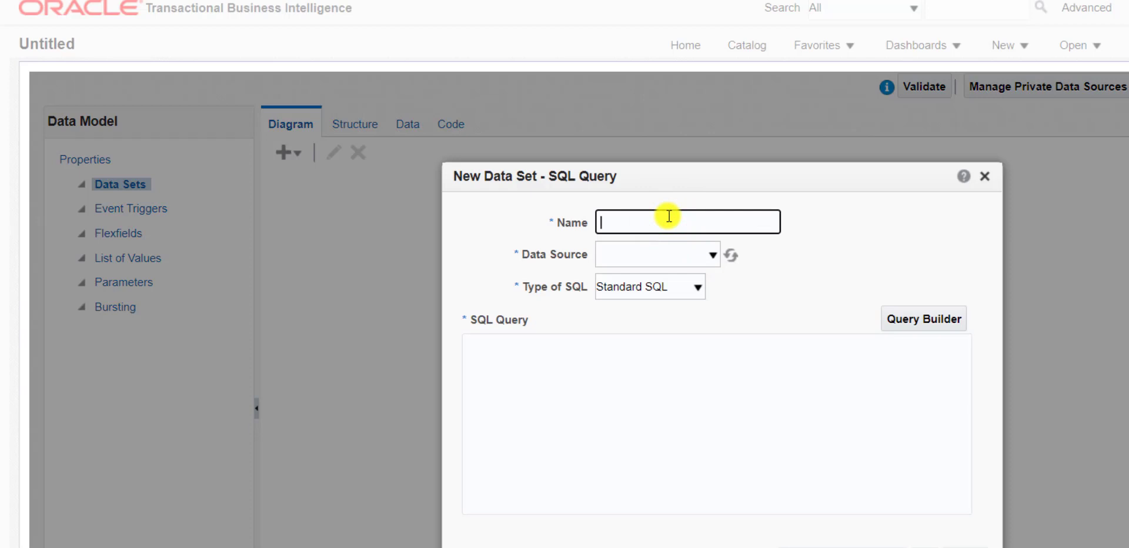
type("Independent_LOV_DM")
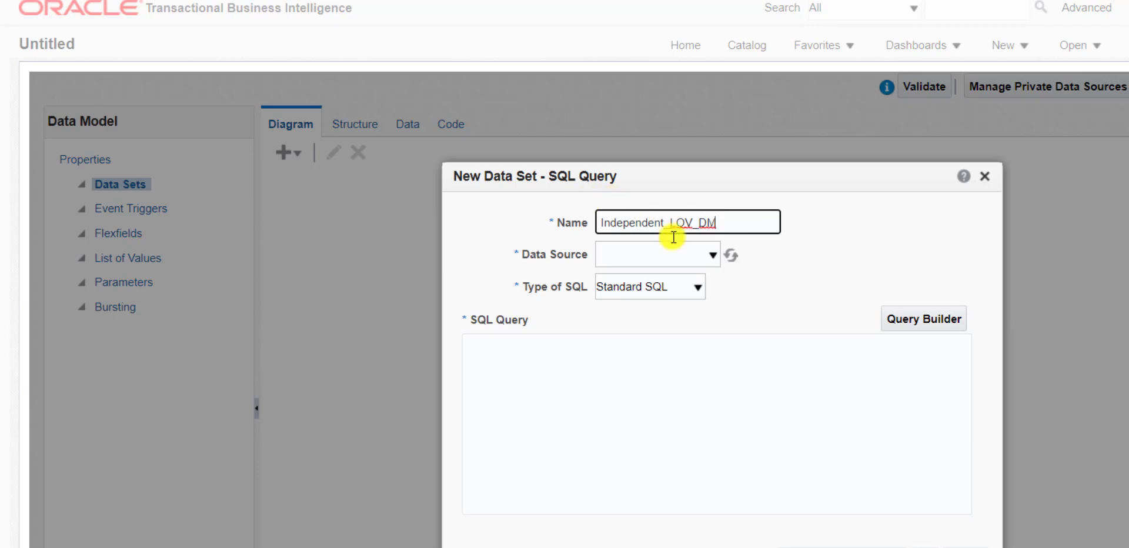
left_click(711, 257)
left_click(713, 255)
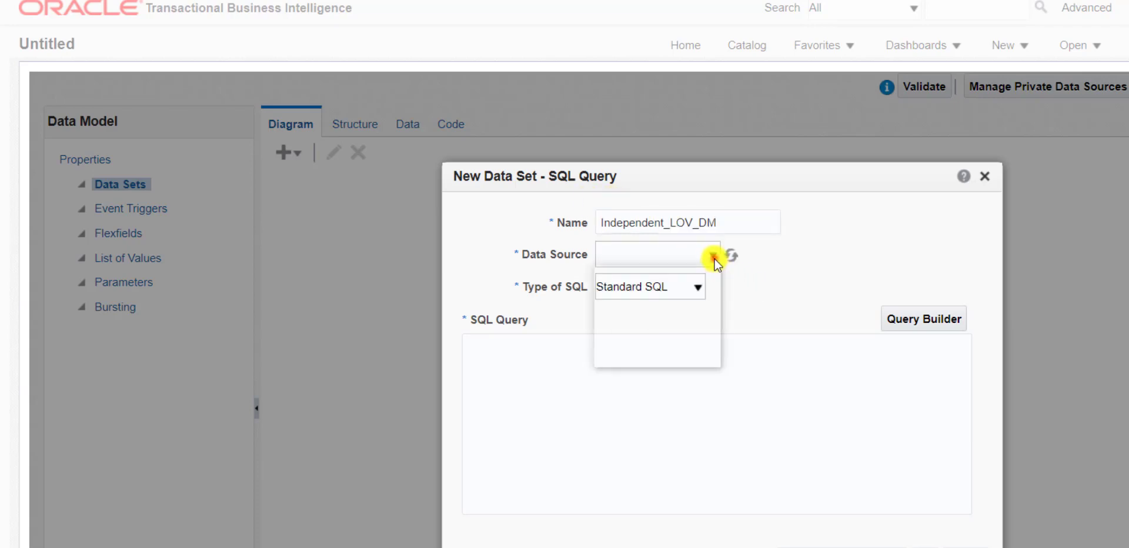
left_click(658, 284)
left_click(564, 395)
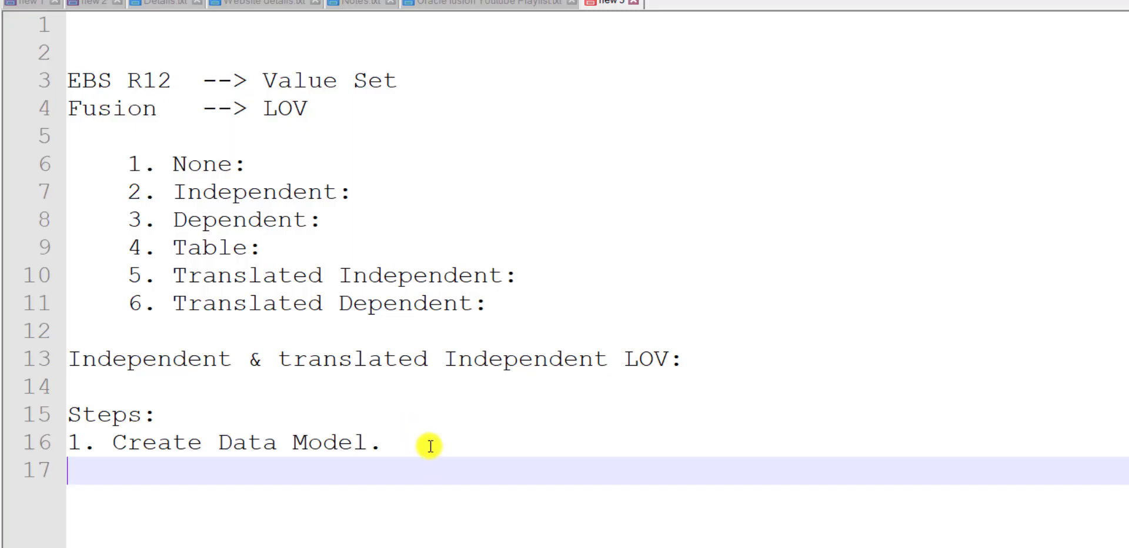
Back in the notes, add "Query:" and paste the SELECT statement joining po_headers_all and po_lines_all, filtered by segment1
type("uery:")
key("Return")
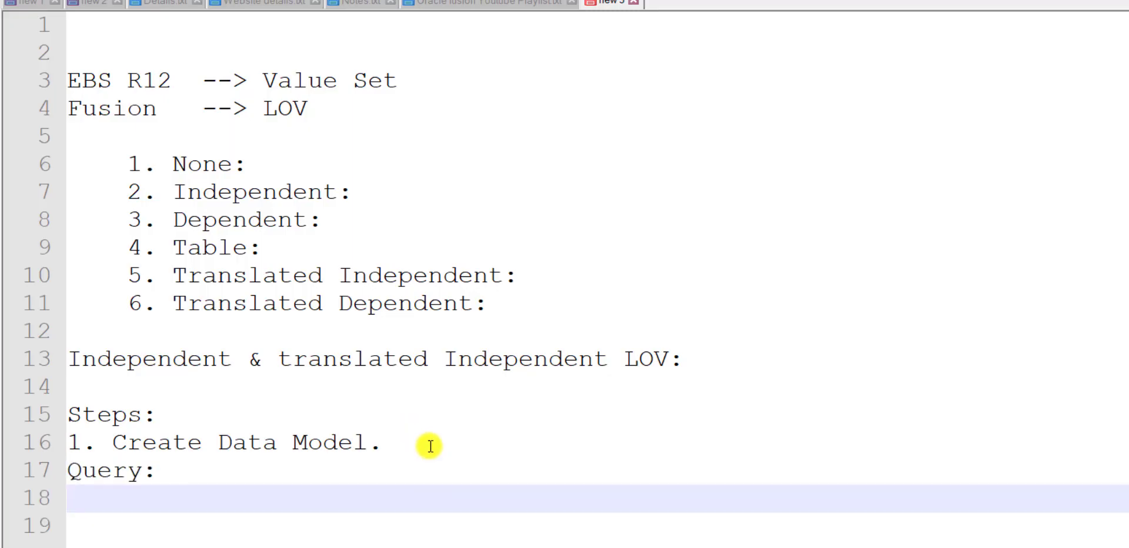
key("ctrl+v")
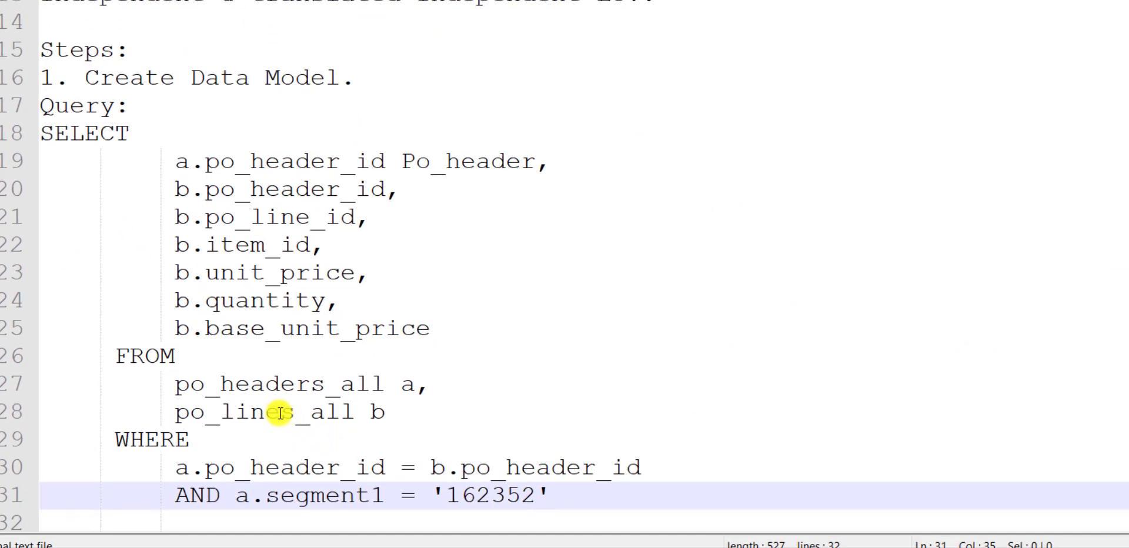
Examine the query's two source tables, selected columns, table aliases, join condition and segment1 filter
double_click(257, 386)
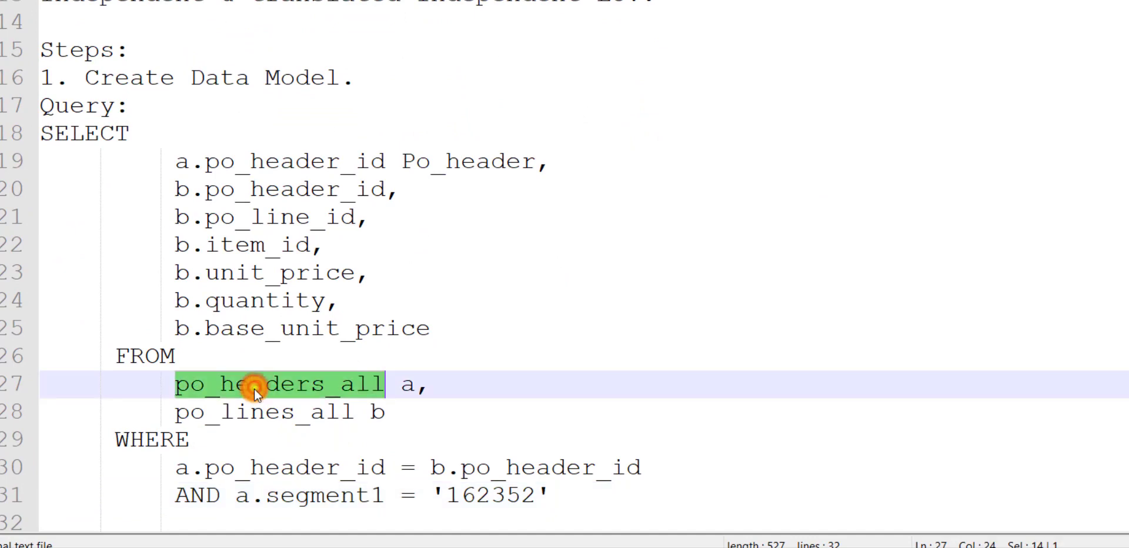
double_click(262, 412)
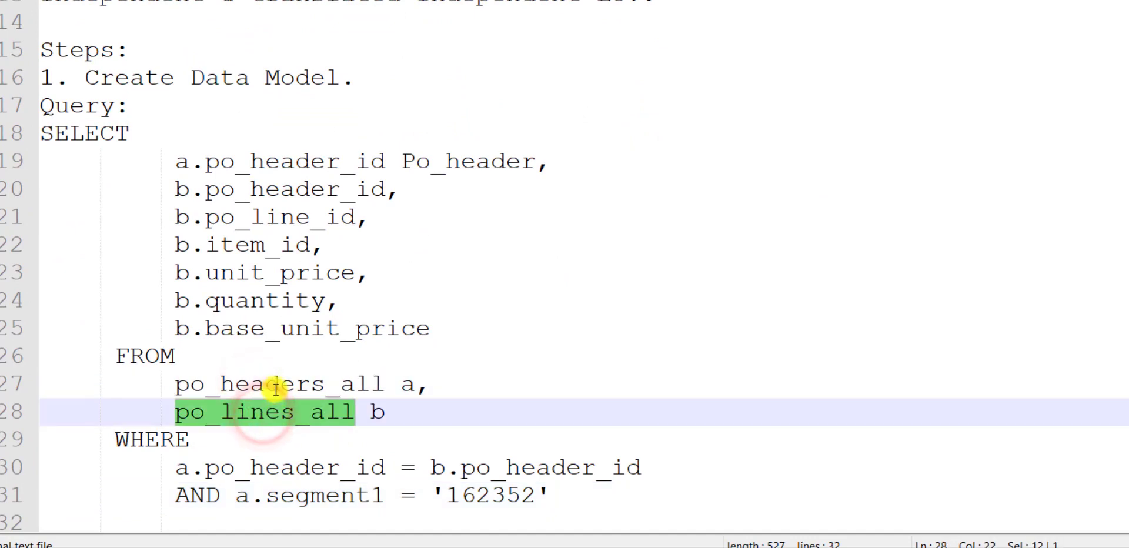
left_click(291, 157)
double_click(291, 157)
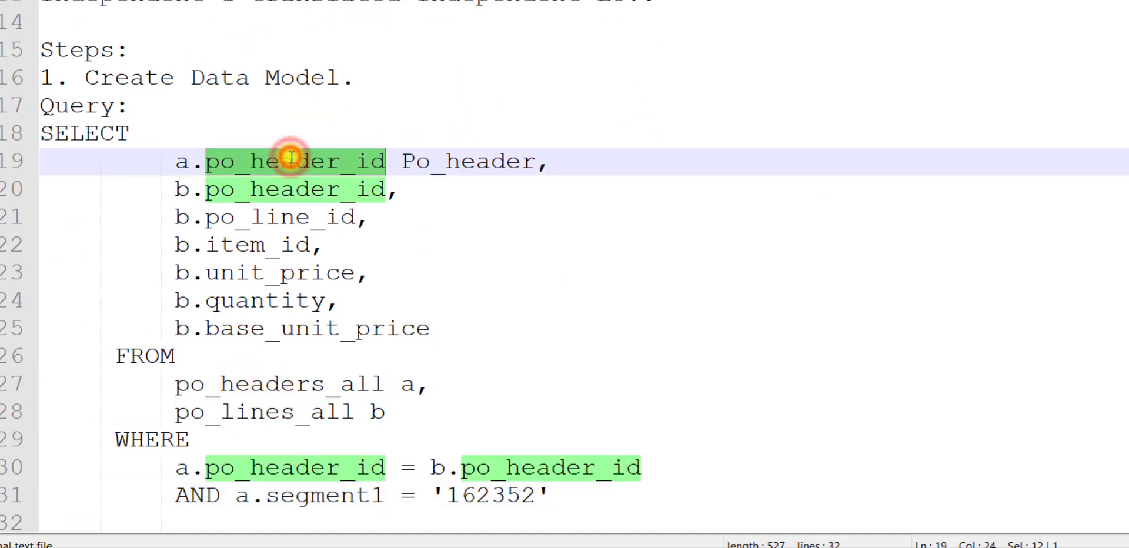
double_click(182, 160)
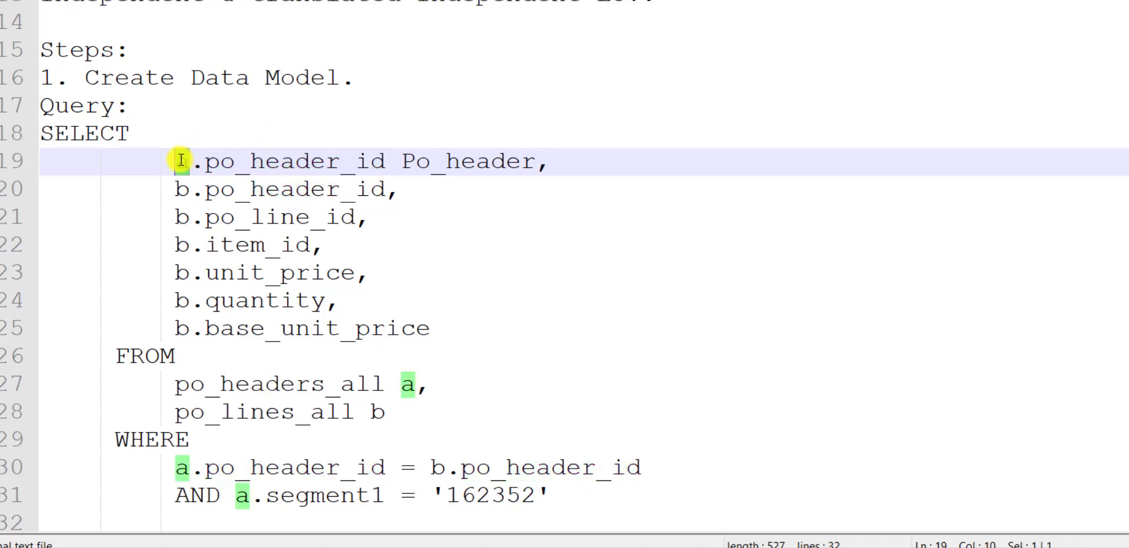
left_click_drag(175, 189, 433, 325)
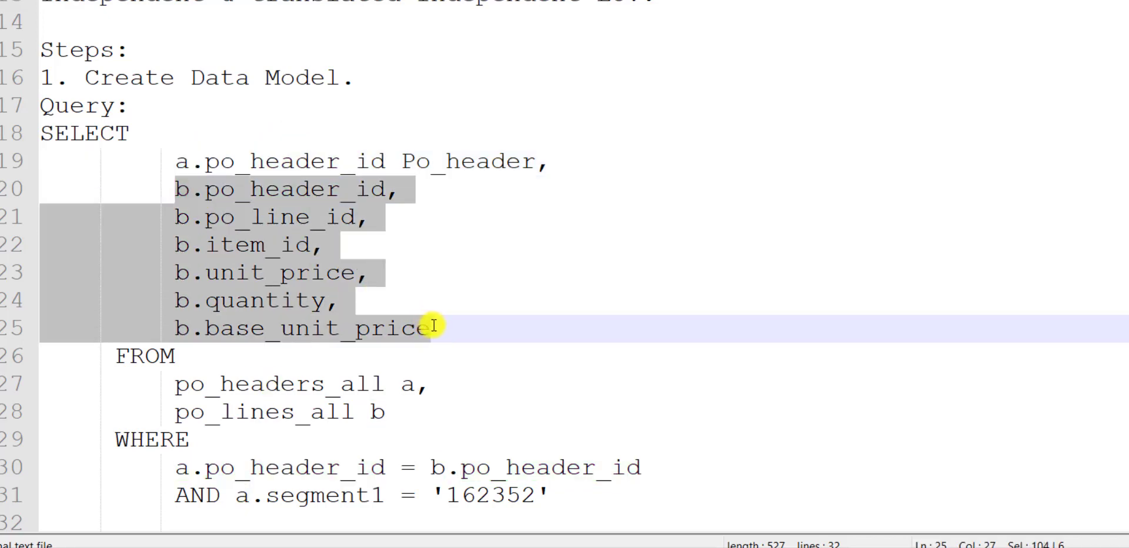
left_click(176, 464)
left_click_drag(176, 465, 646, 472)
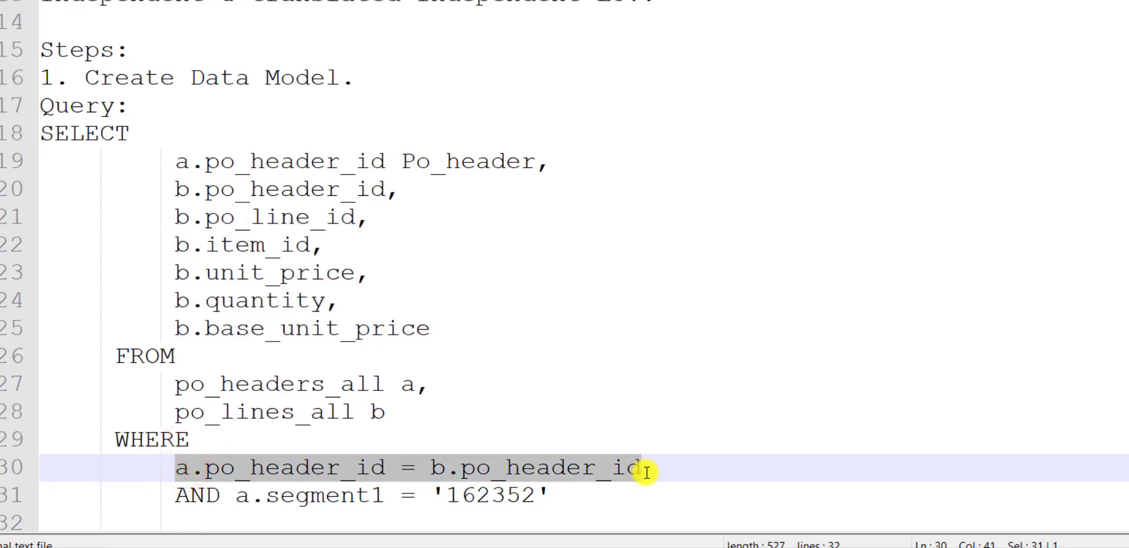
double_click(288, 495)
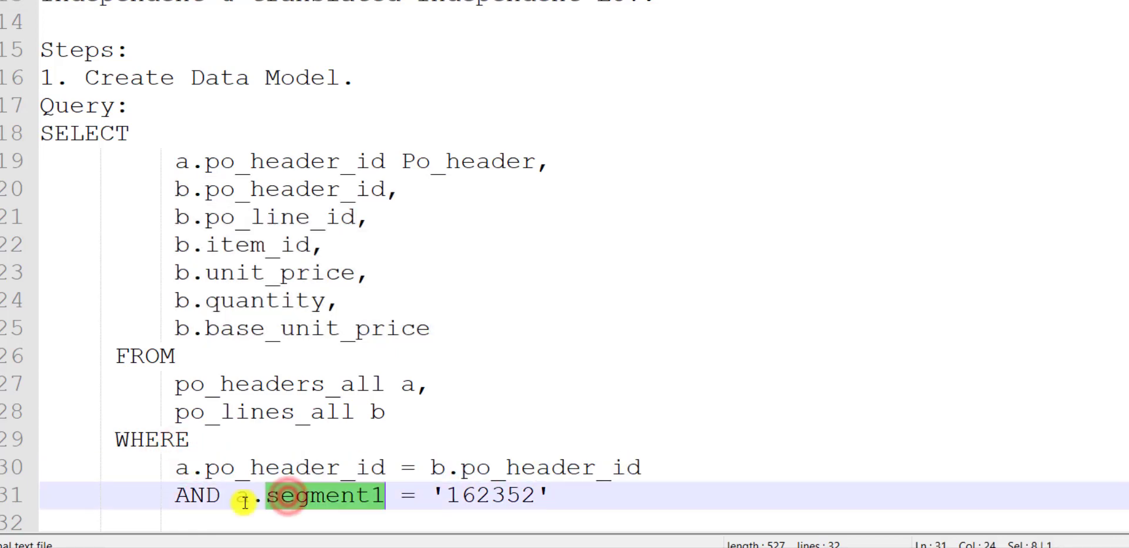
left_click_drag(180, 493, 537, 495)
double_click(340, 493)
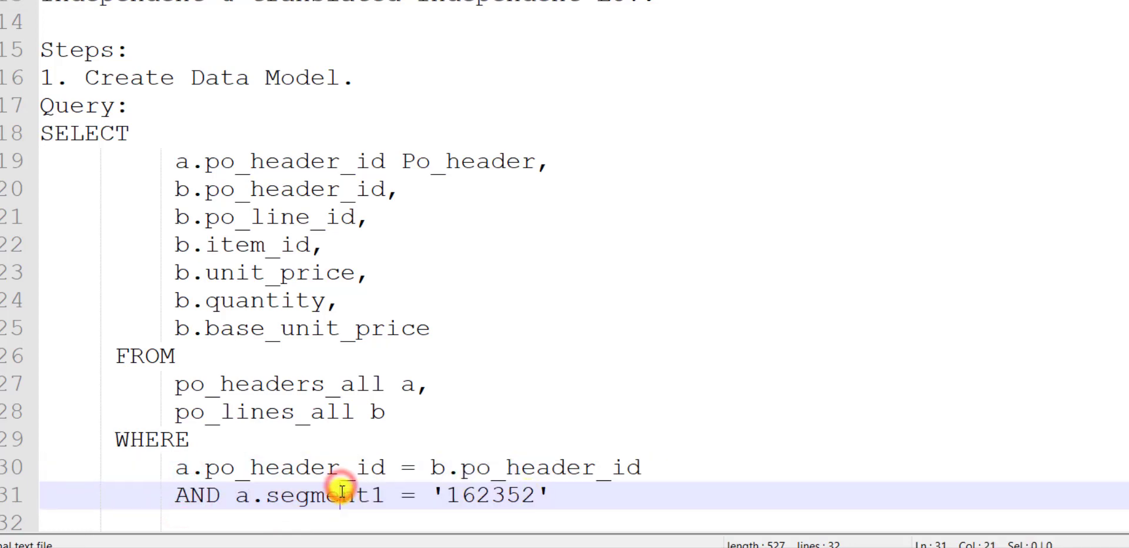
Replace the hard-coded segment1 value in the query's last line with the bind variable :P_segment1
double_click(487, 494)
left_click(558, 495)
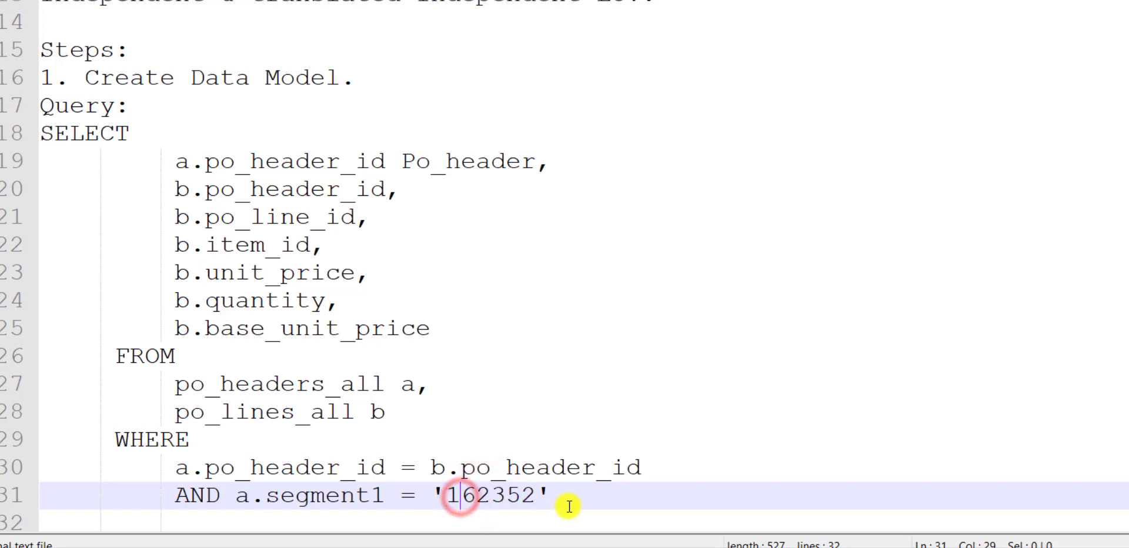
left_click_drag(561, 495, 436, 494)
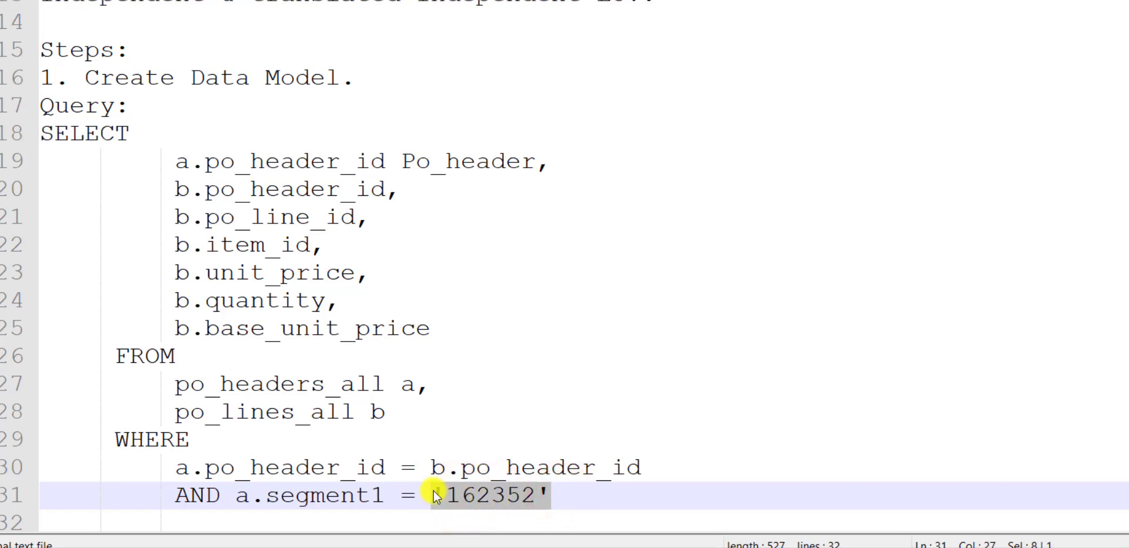
type(":")
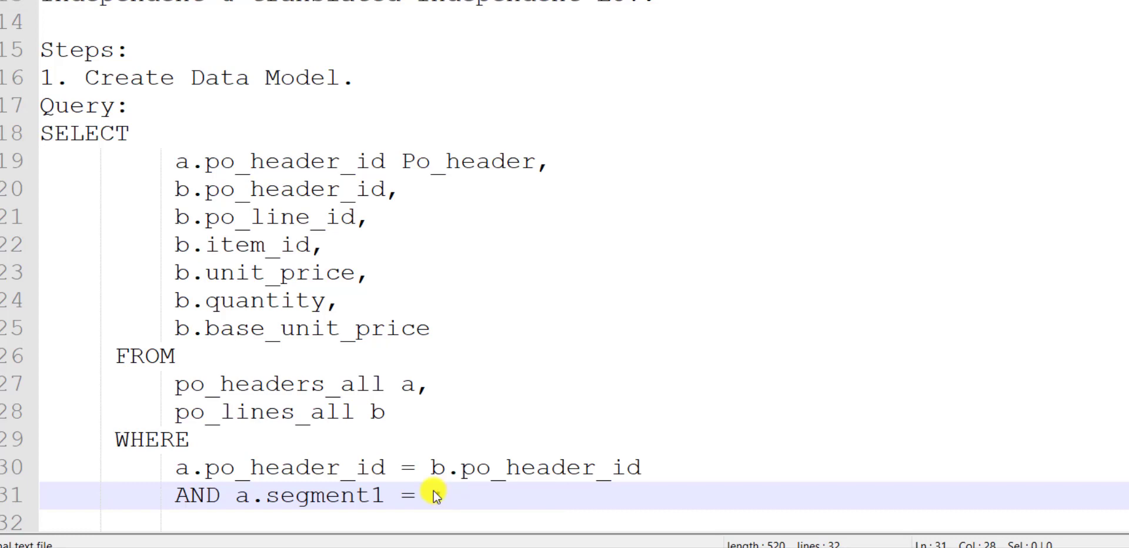
type("P_segment1")
Copy the whole SELECT statement from the notes into the SQL query of the new data set in Oracle BI Publisher
left_click_drag(611, 493, 37, 141)
key("ctrl+c")
key("alt+Tab")
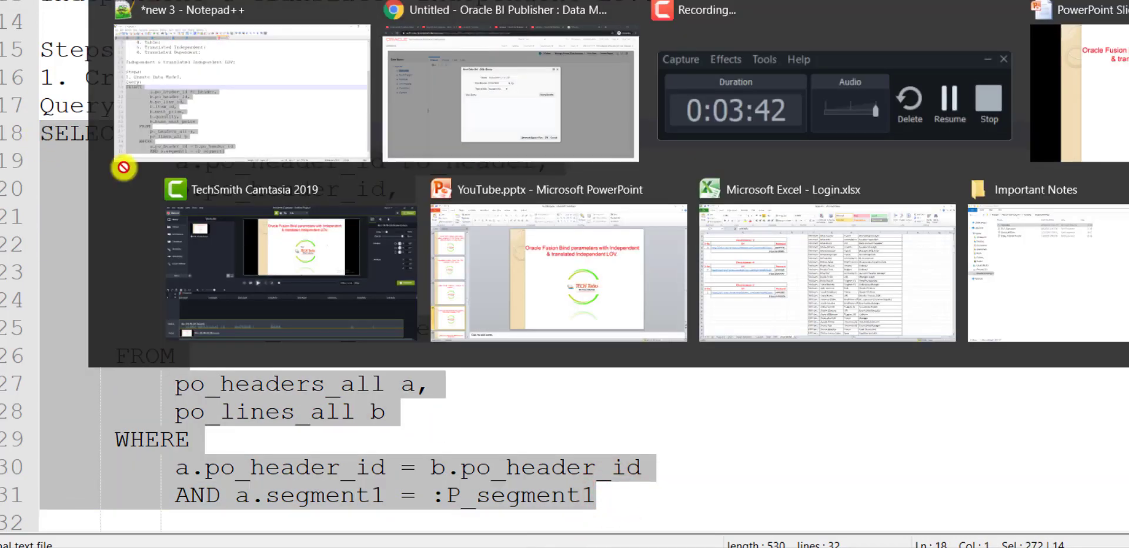
left_click(615, 295)
key("ctrl+v")
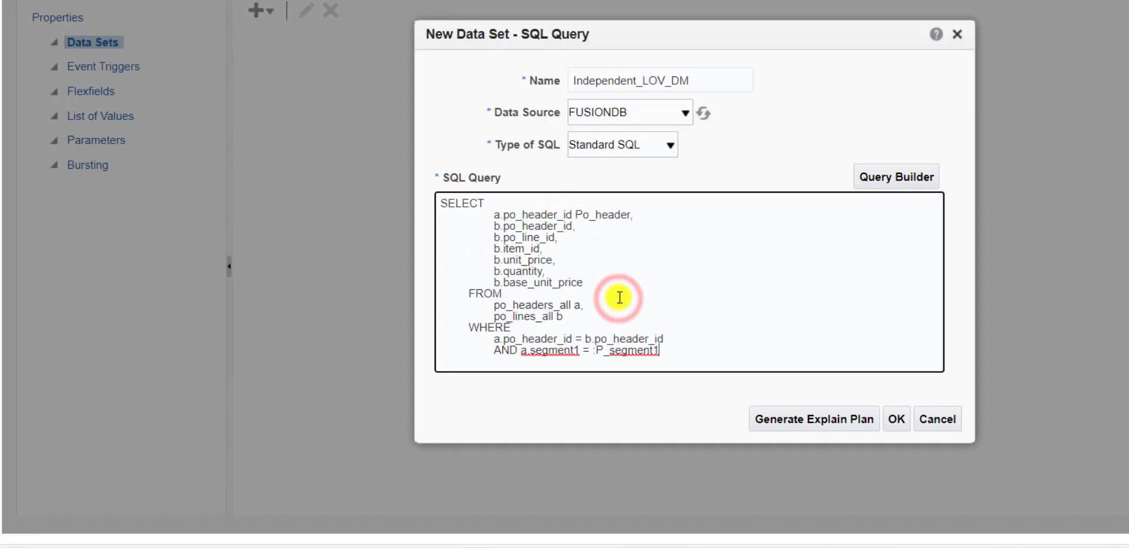
Confirm the Independent_LOV_DM data set and create a parameter from its P_segment1 bind variable
left_click(898, 420)
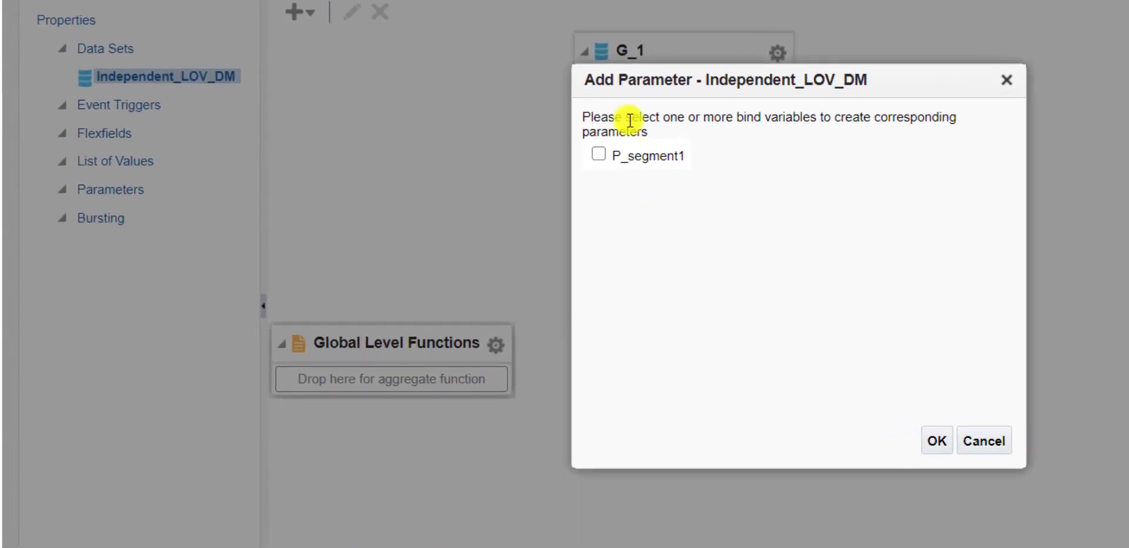
left_click(597, 156)
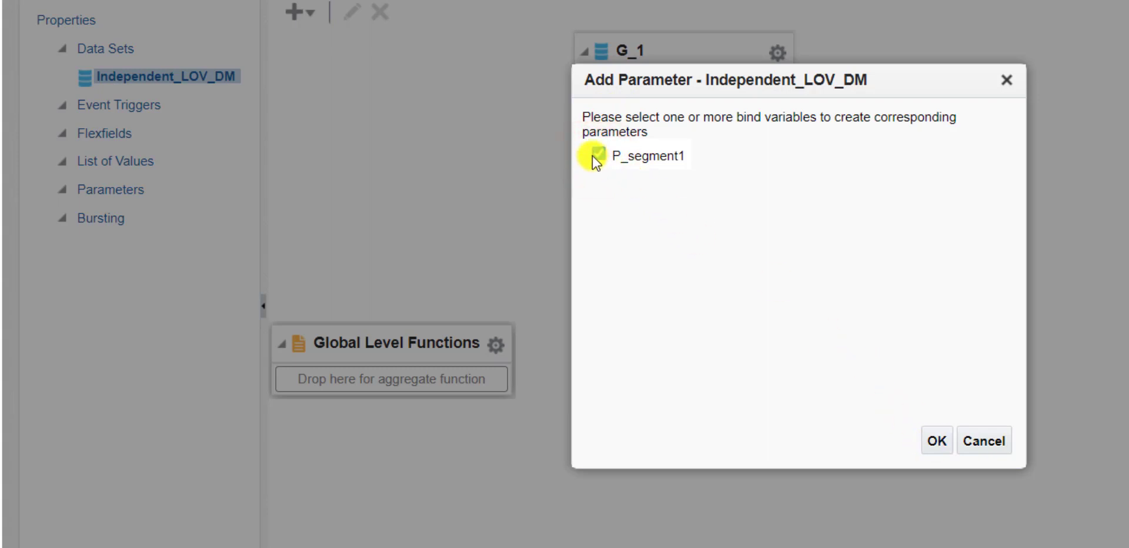
left_click(937, 442)
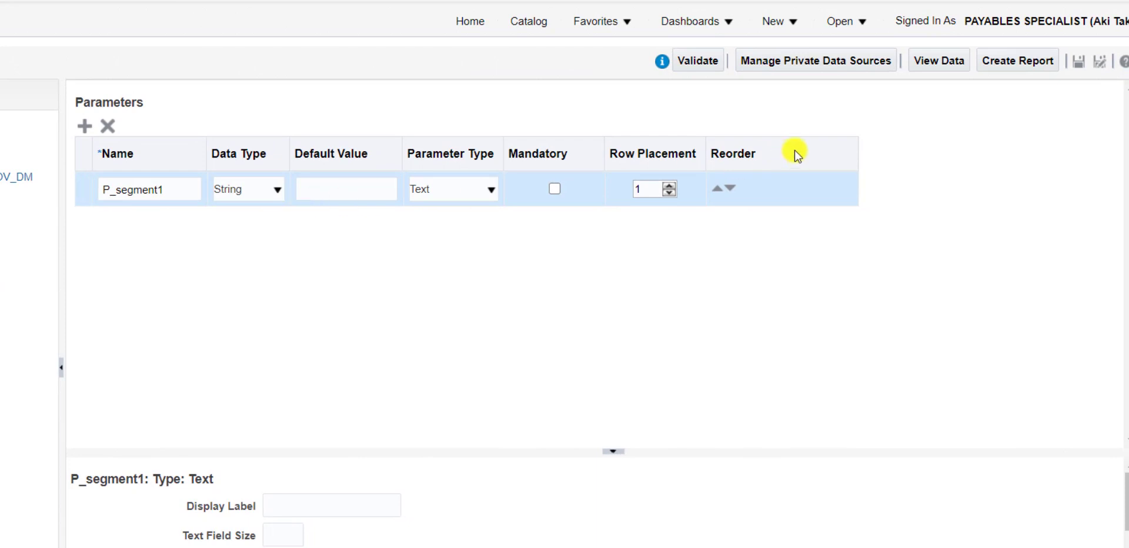
Save the data model in /Shared Folders/Custom/TEST with Independent_LOV_DM as both name and description
left_click(1081, 61)
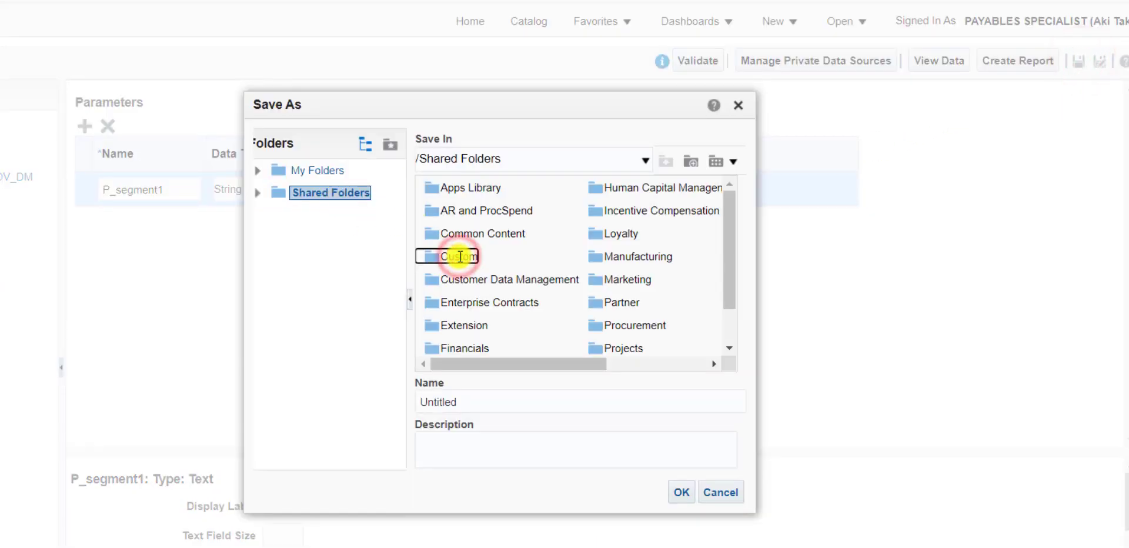
left_click(460, 256)
left_click_drag(495, 363, 612, 263)
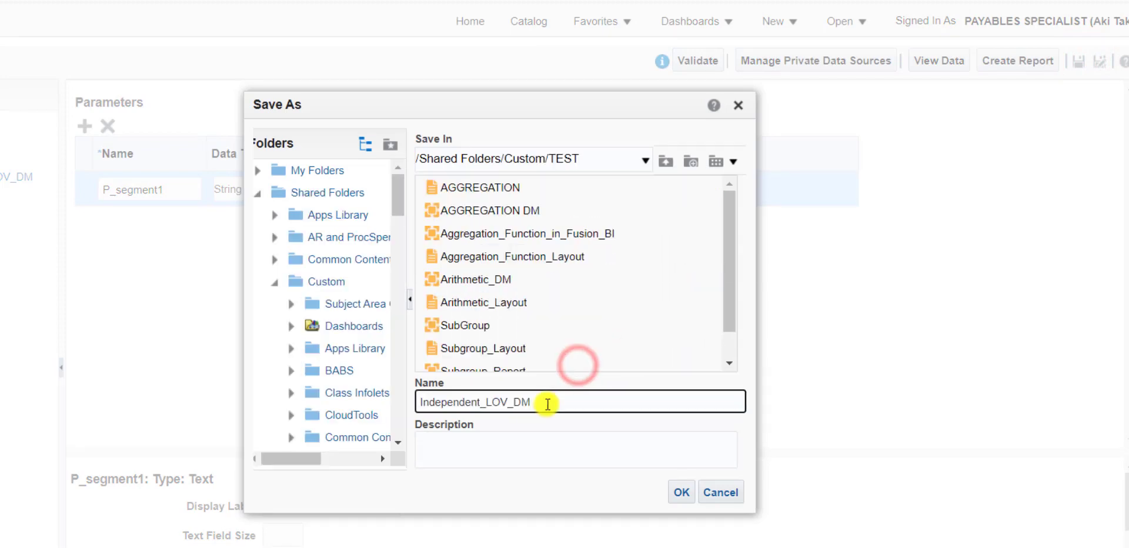
left_click_drag(544, 402, 421, 398)
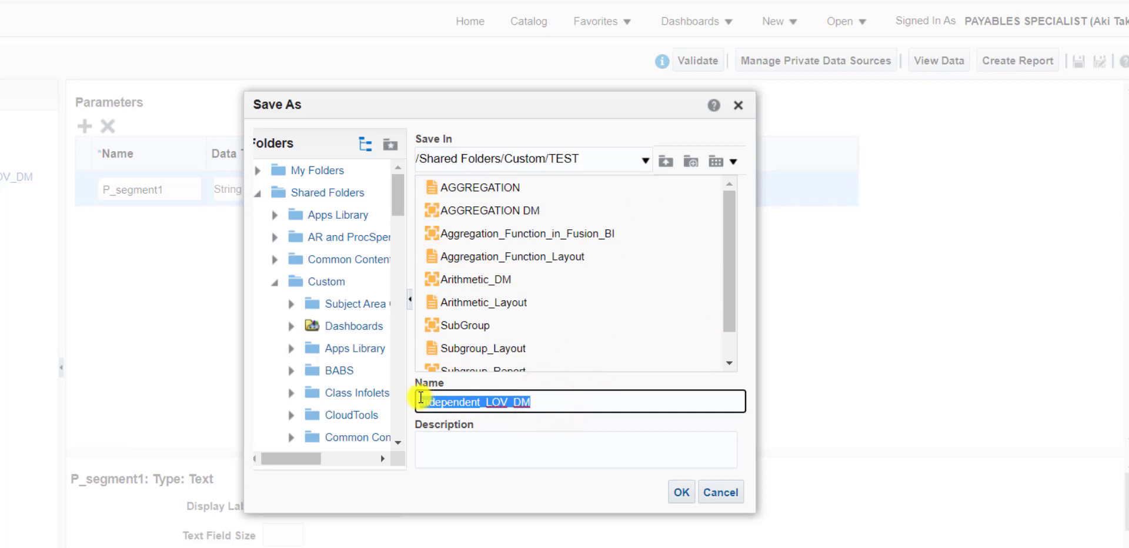
left_click(456, 449)
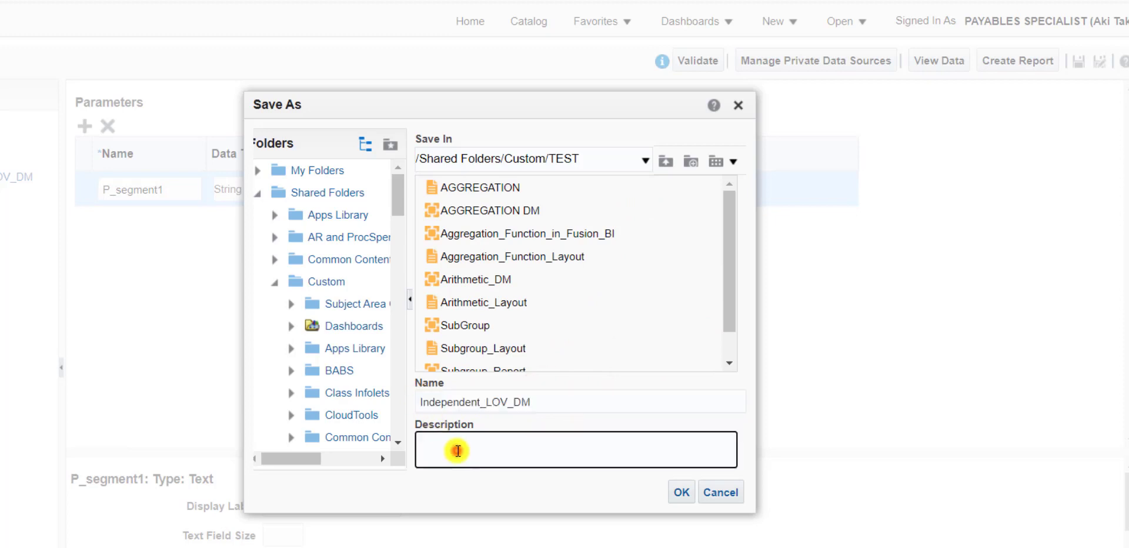
key("ctrl+v")
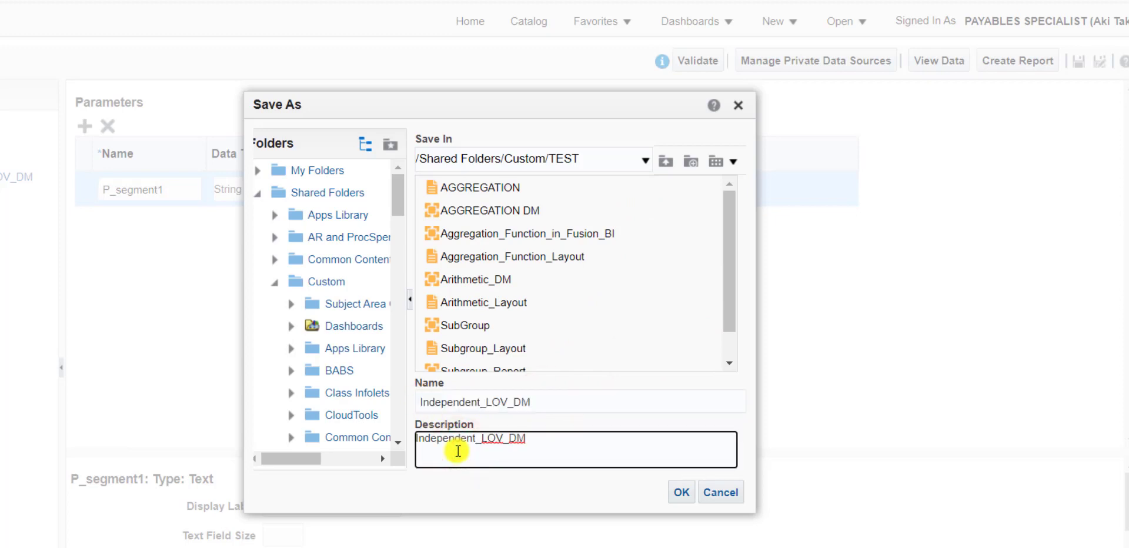
left_click(682, 492)
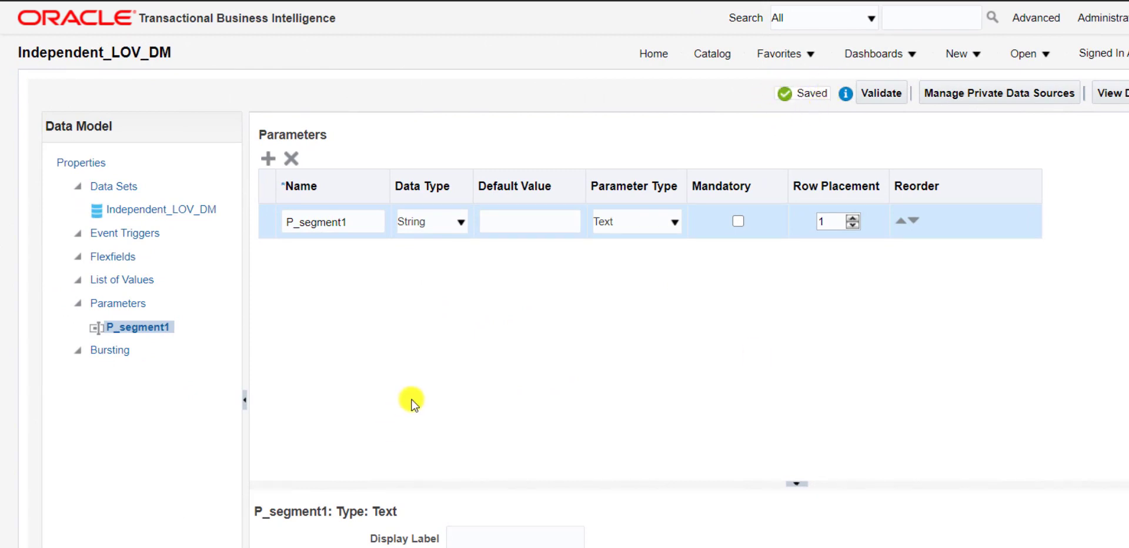
Add a list of values named PO_Number and set its type to Fixed Data
left_click(136, 281)
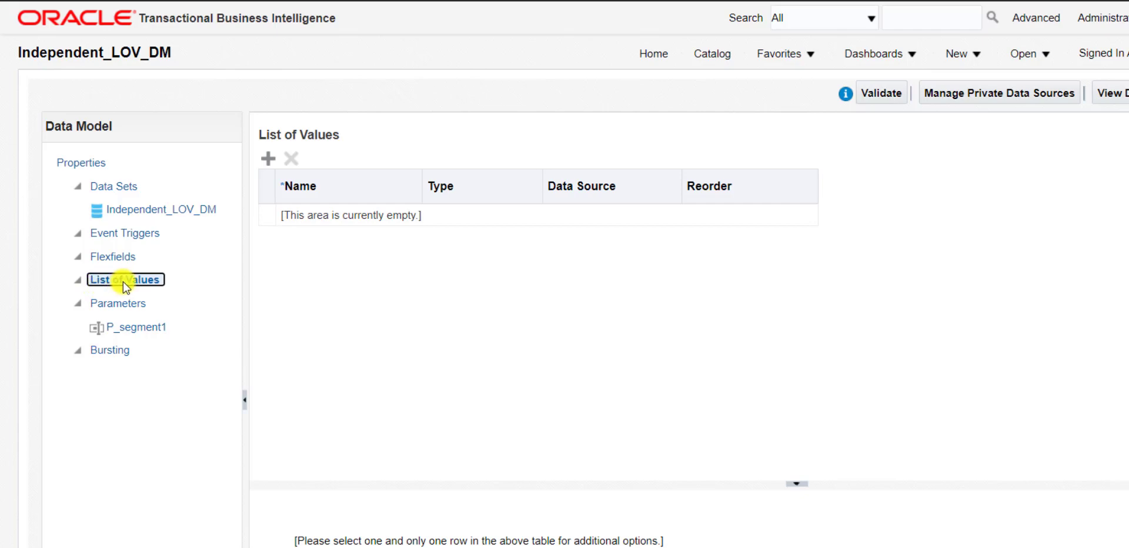
left_click(270, 160)
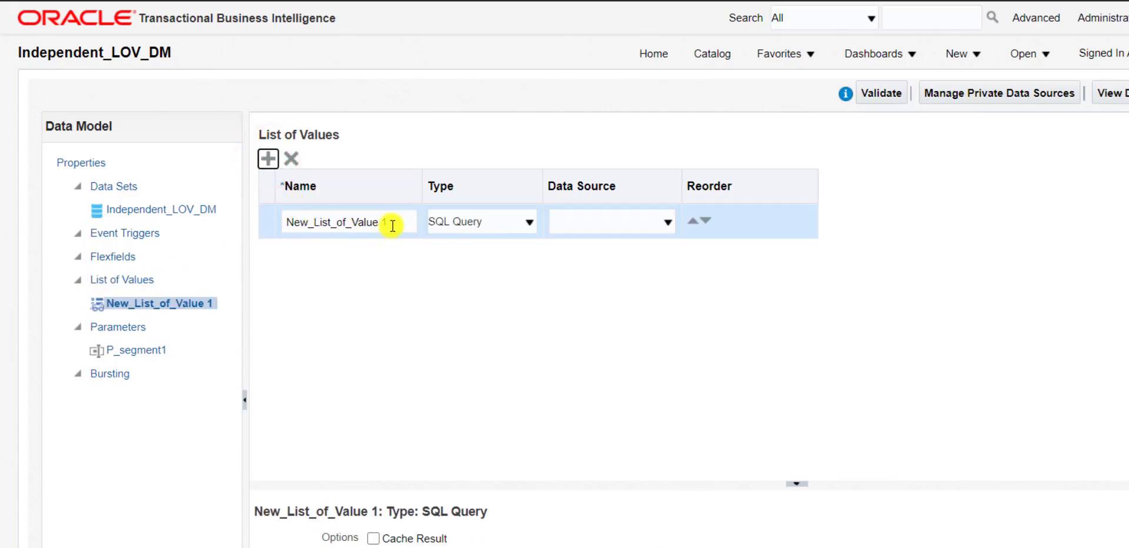
left_click_drag(389, 223, 288, 220)
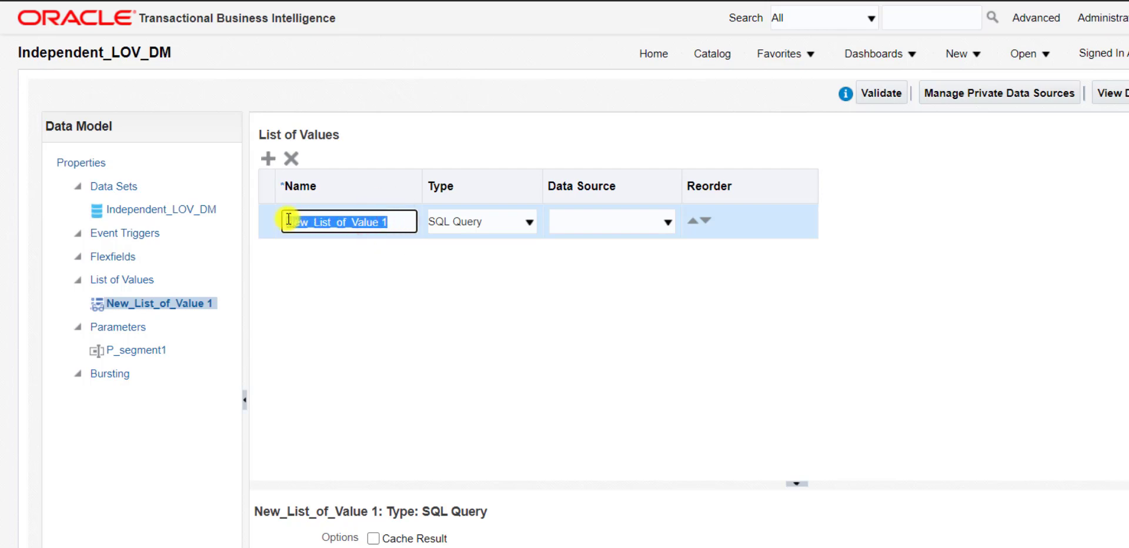
type("Se")
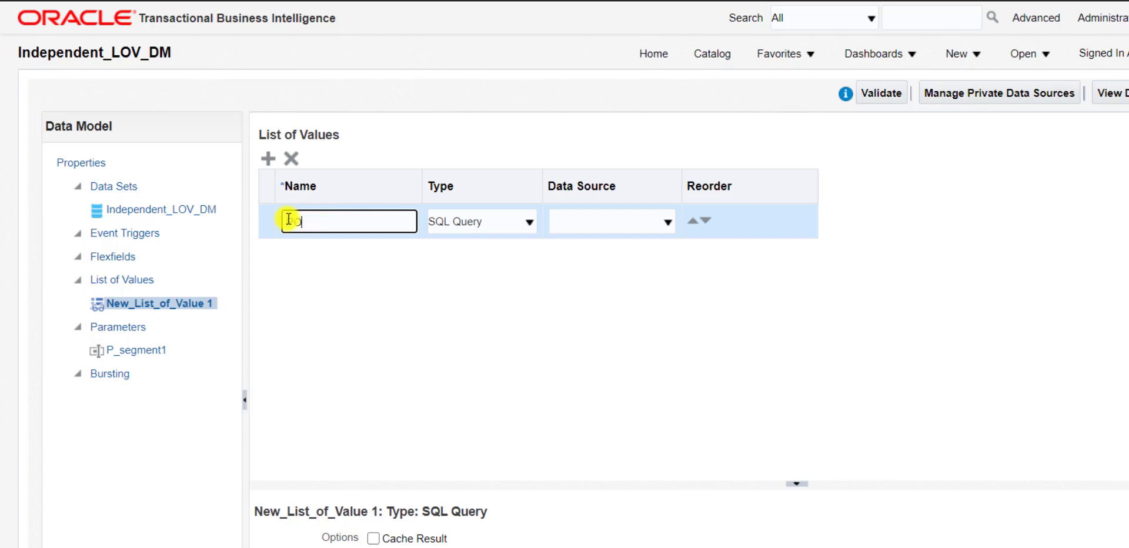
type("_Number")
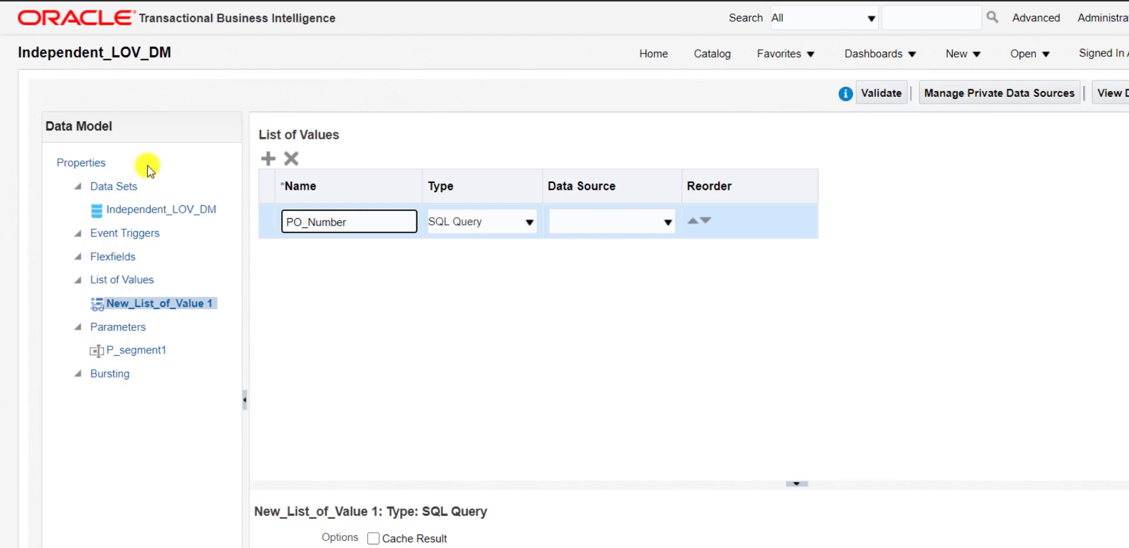
left_click(520, 223)
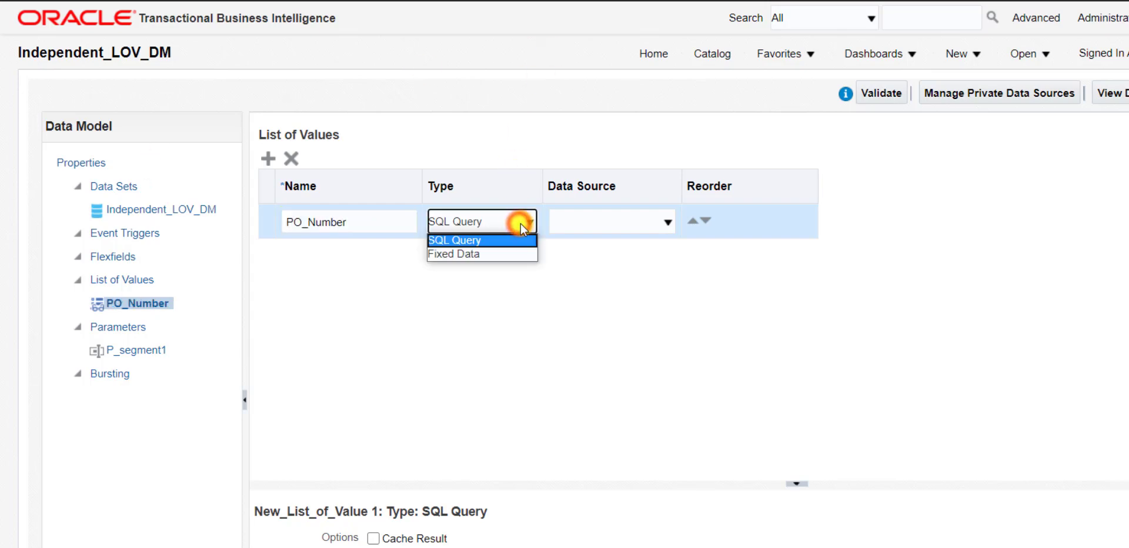
left_click(464, 255)
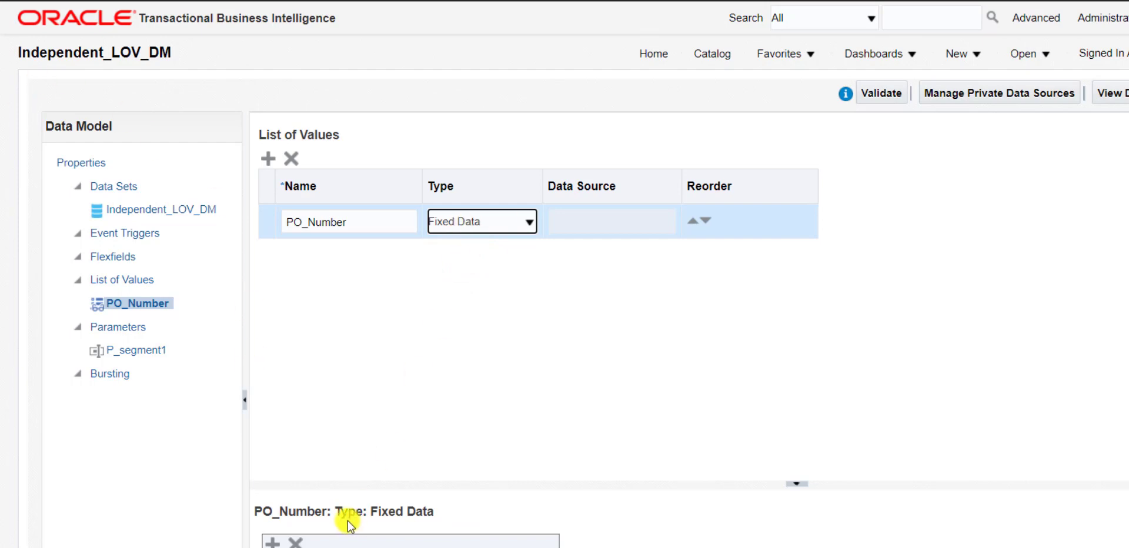
Add a first PO_Number entry using the query's original purchase order number as both label and value
left_click_drag(344, 515, 729, 385)
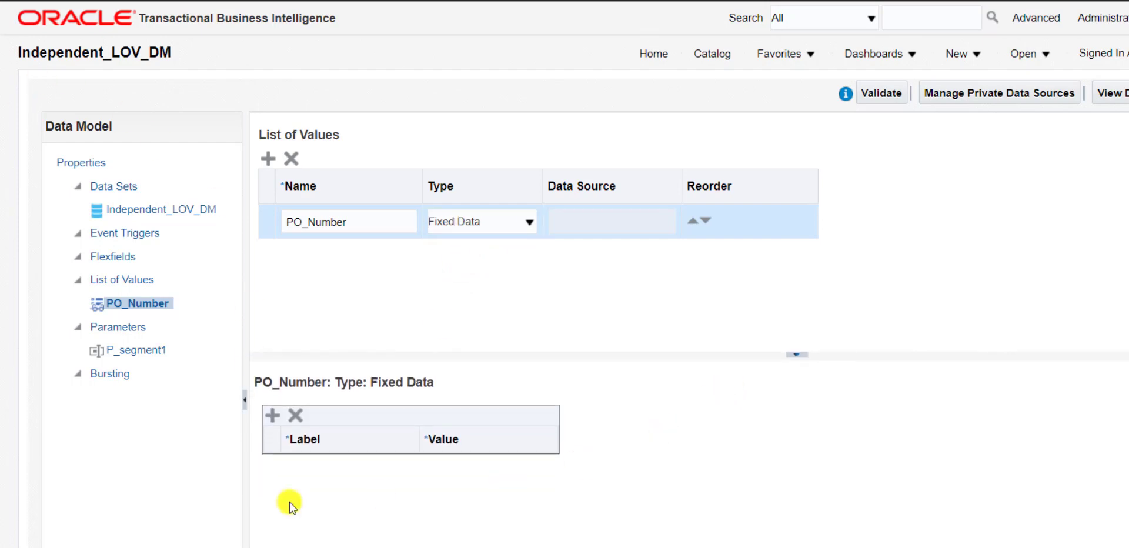
left_click(273, 415)
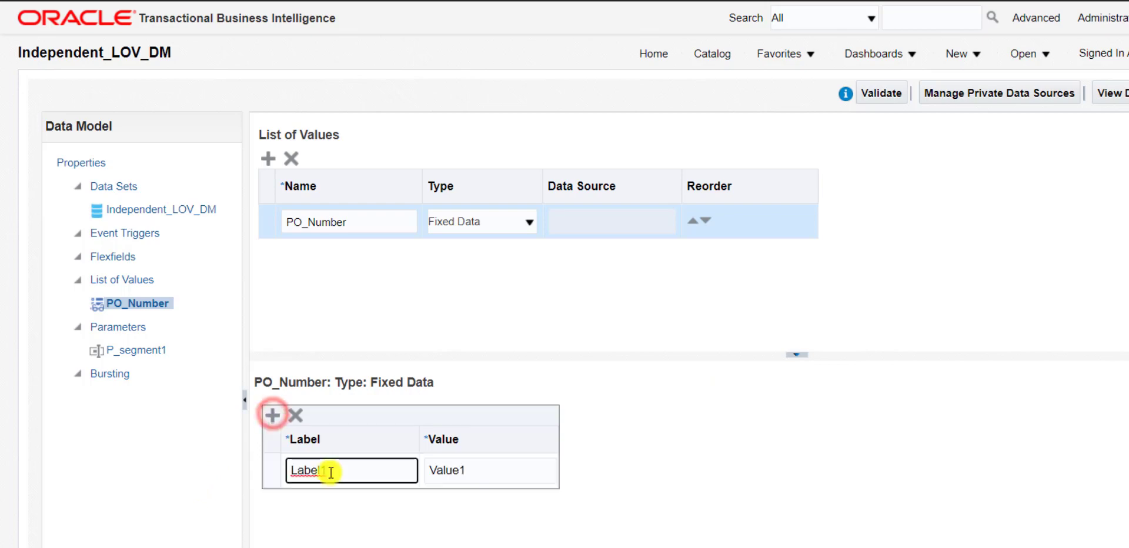
left_click_drag(323, 471, 283, 474)
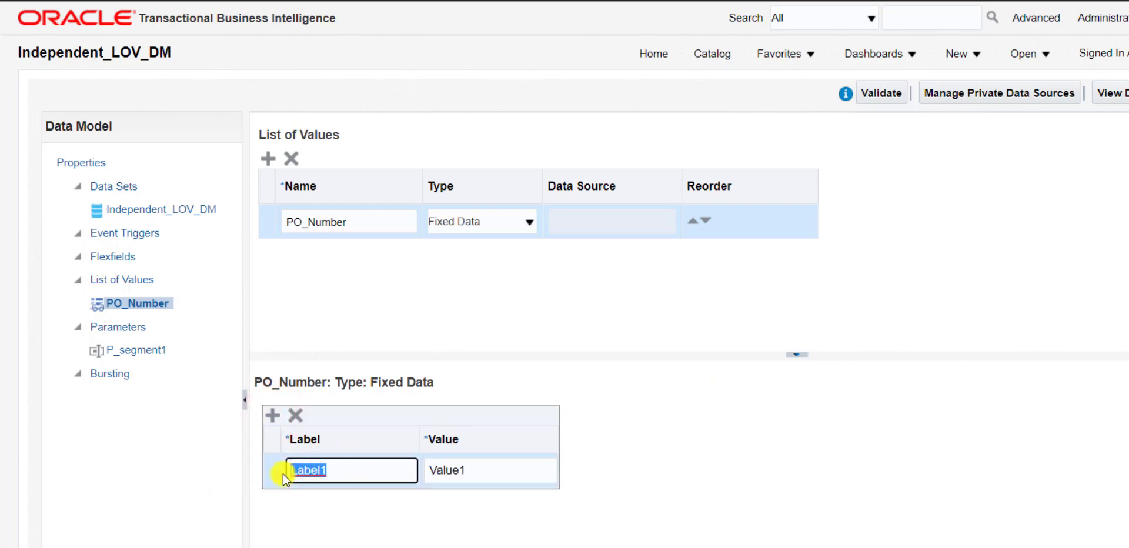
type("162352")
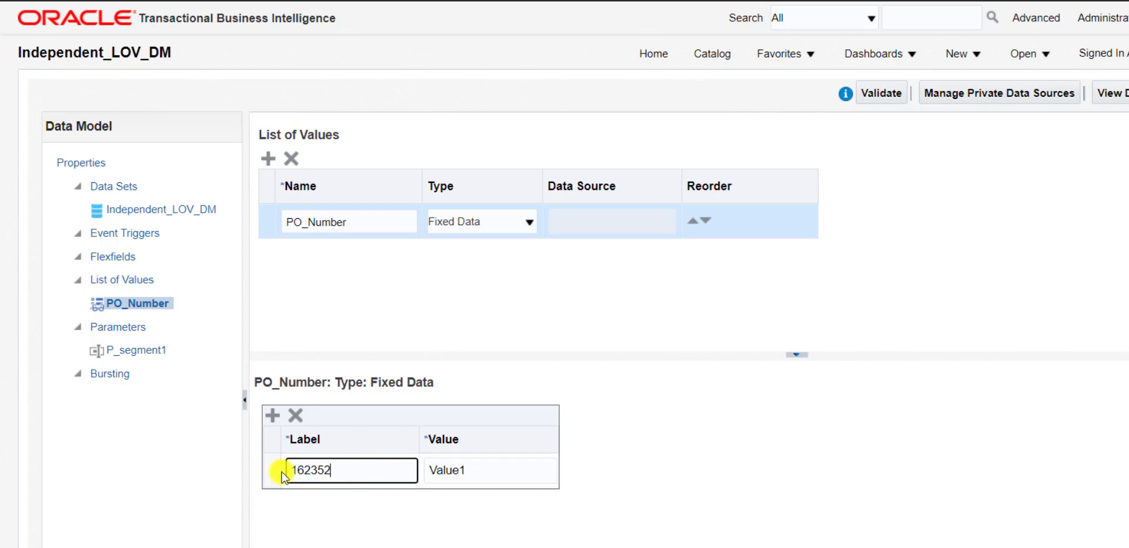
left_click(492, 470)
type("162352")
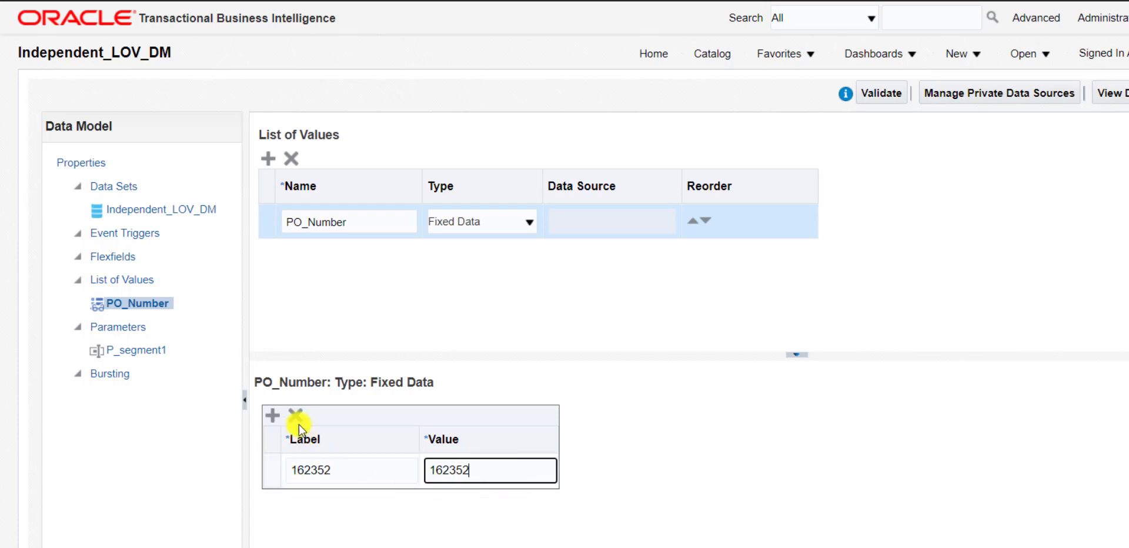
Add a second PO_Number entry using the next consecutive purchase order number as both label and value
left_click(273, 415)
double_click(323, 507)
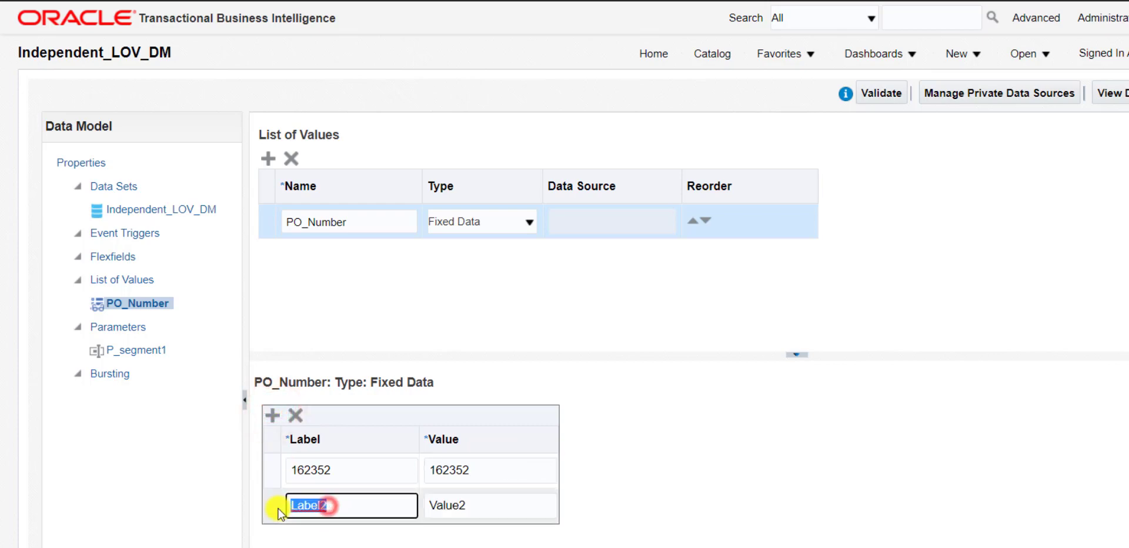
type("162353")
left_click(426, 494)
type("162352")
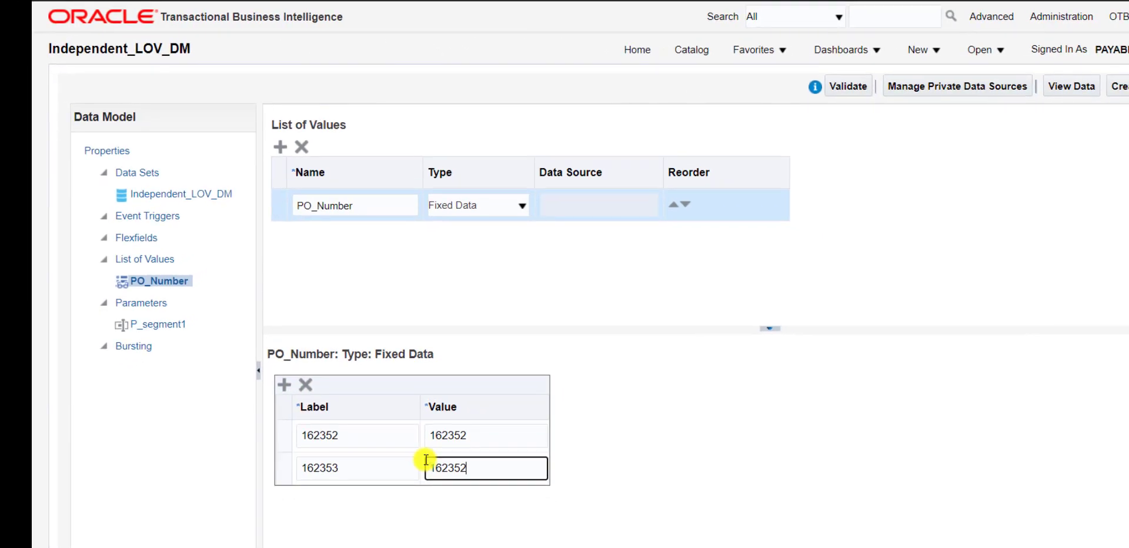
Add a third PO_Number entry, again incrementing the purchase order number by one for its label and value
left_click(284, 384)
double_click(328, 504)
type("162354")
double_click(426, 500)
type("162354")
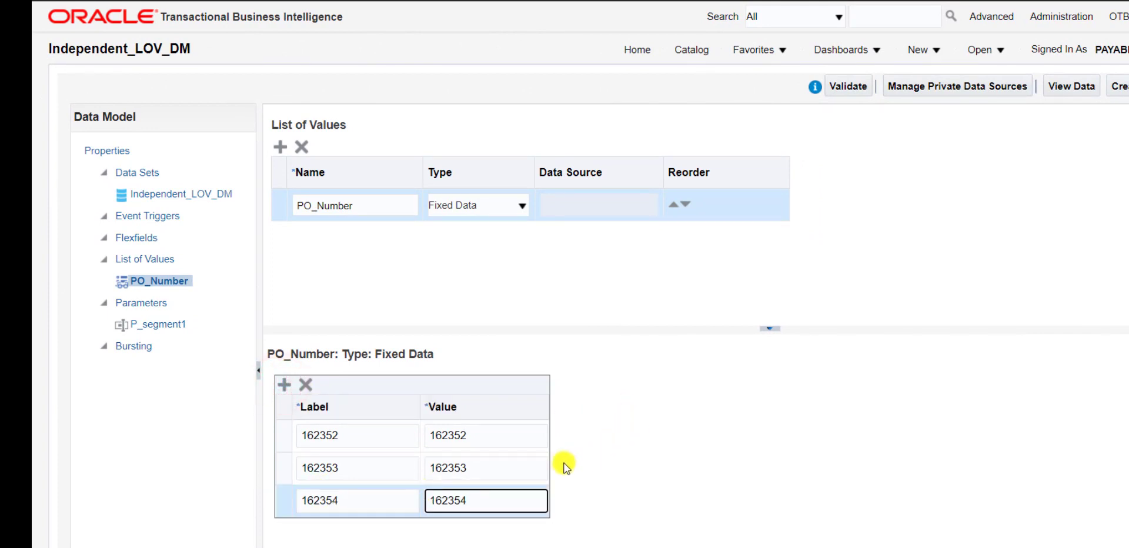
left_click(590, 468)
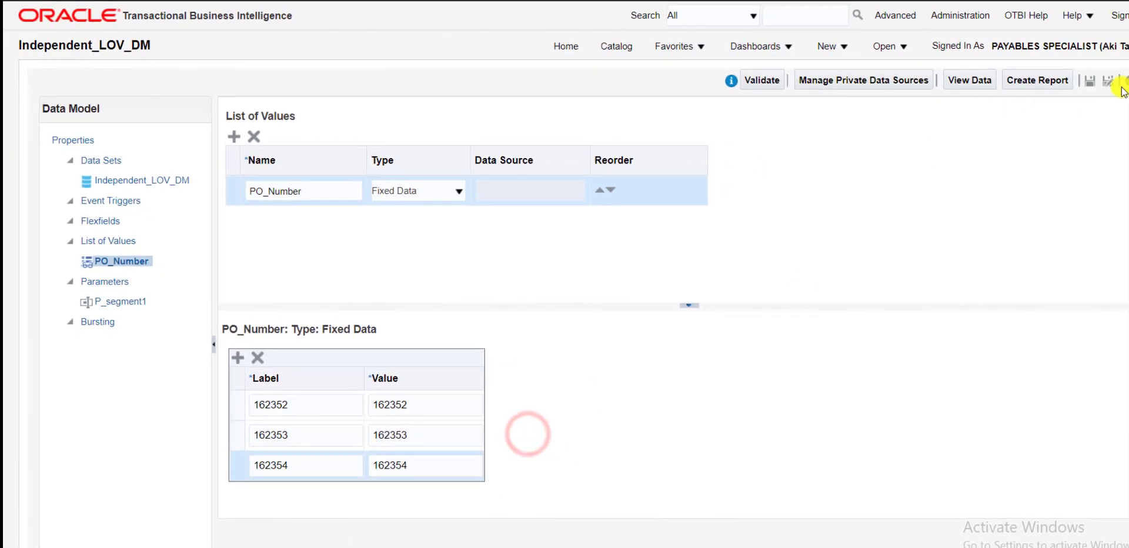
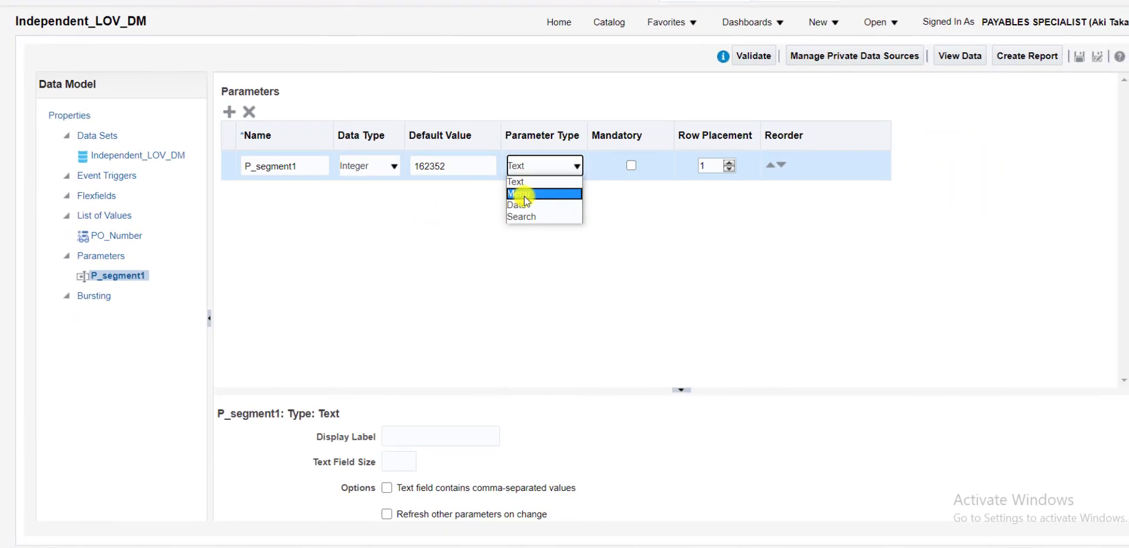
Set the P_segment1 parameter type to Menu, comparing its settings with those of the Text type
left_click(524, 194)
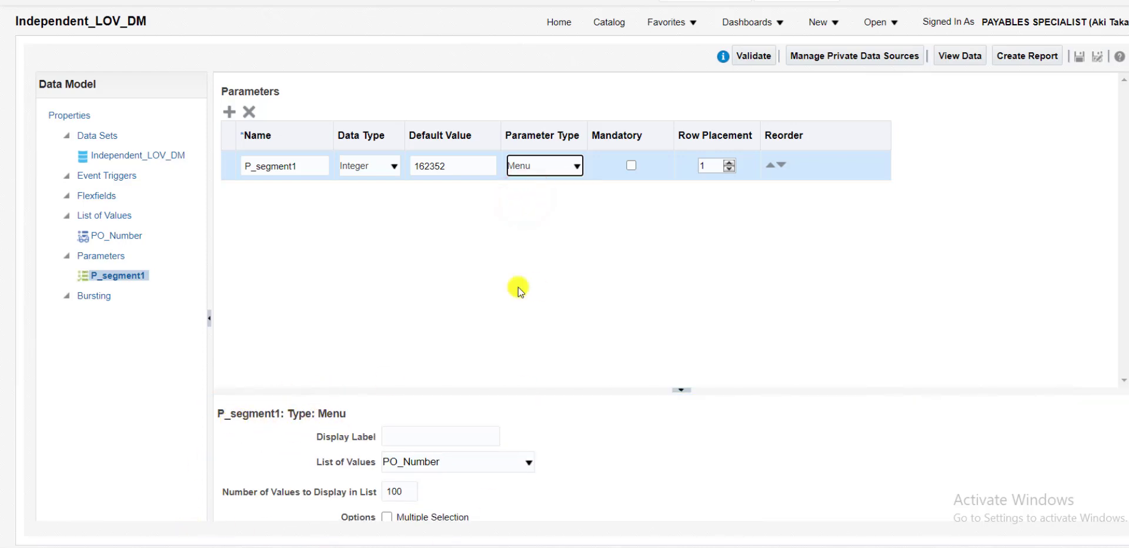
left_click(560, 177)
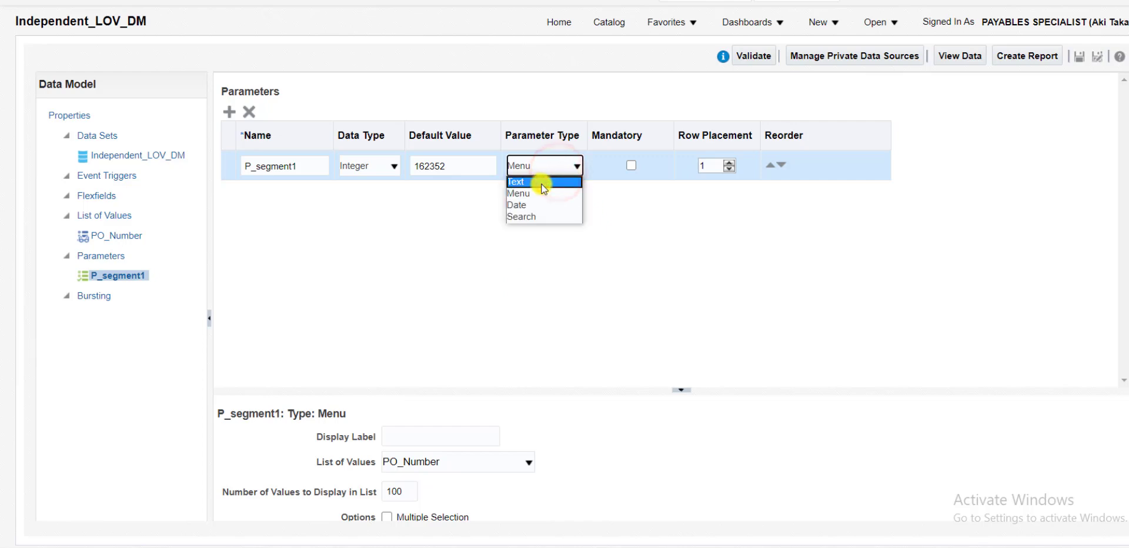
left_click(543, 182)
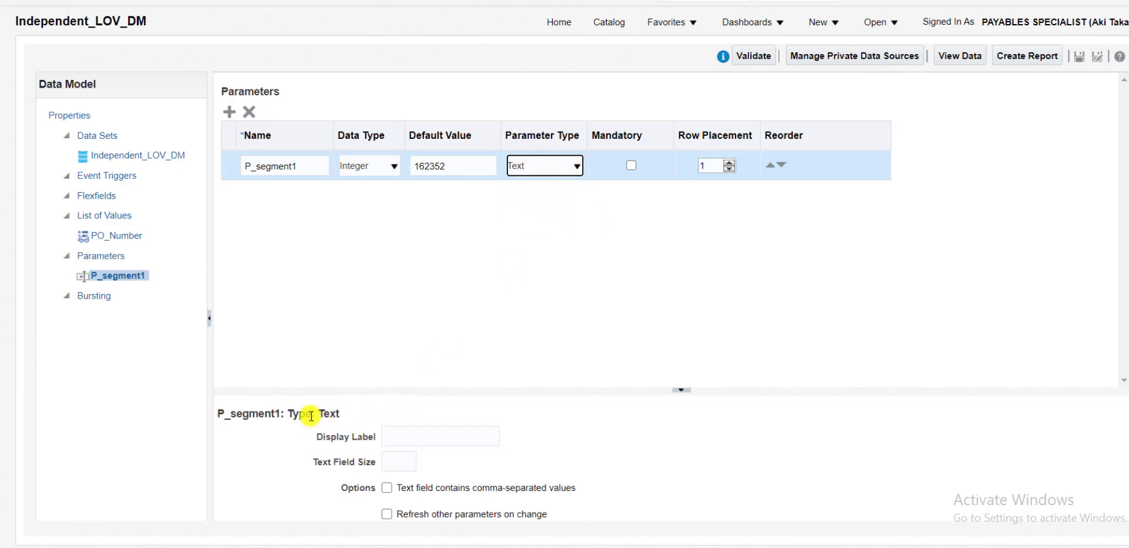
left_click(556, 162)
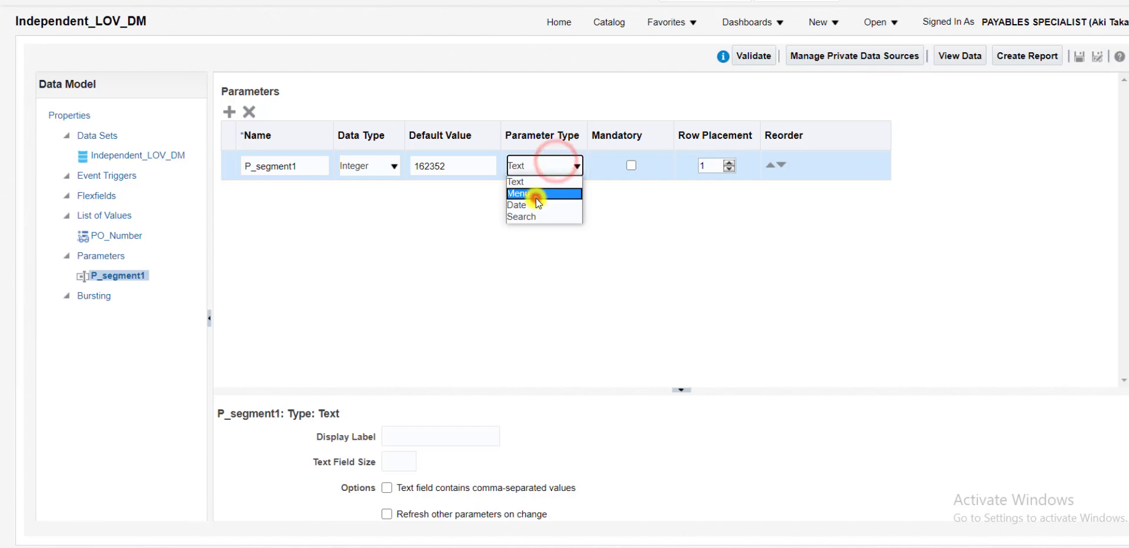
left_click(536, 198)
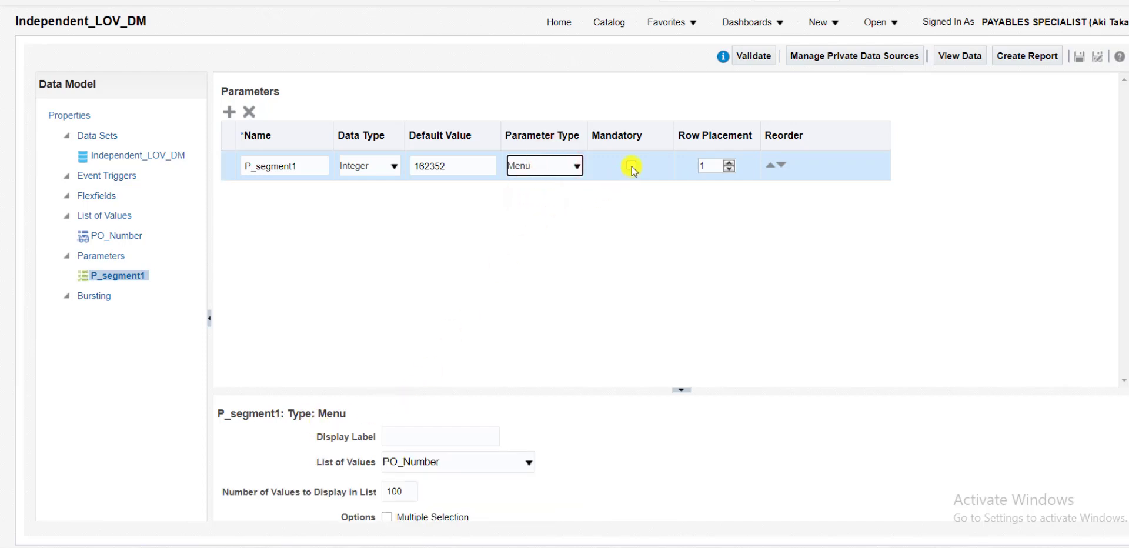
Give the P_segment1 menu the display label "Po Number" and assign it the PO_Number list of values
left_click_drag(592, 393, 582, 295)
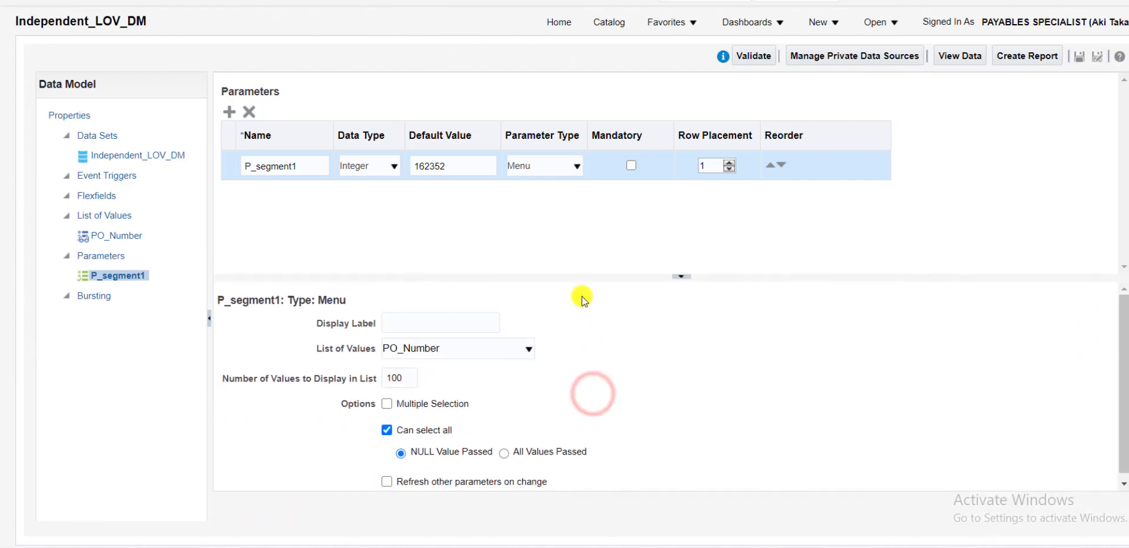
left_click(435, 312)
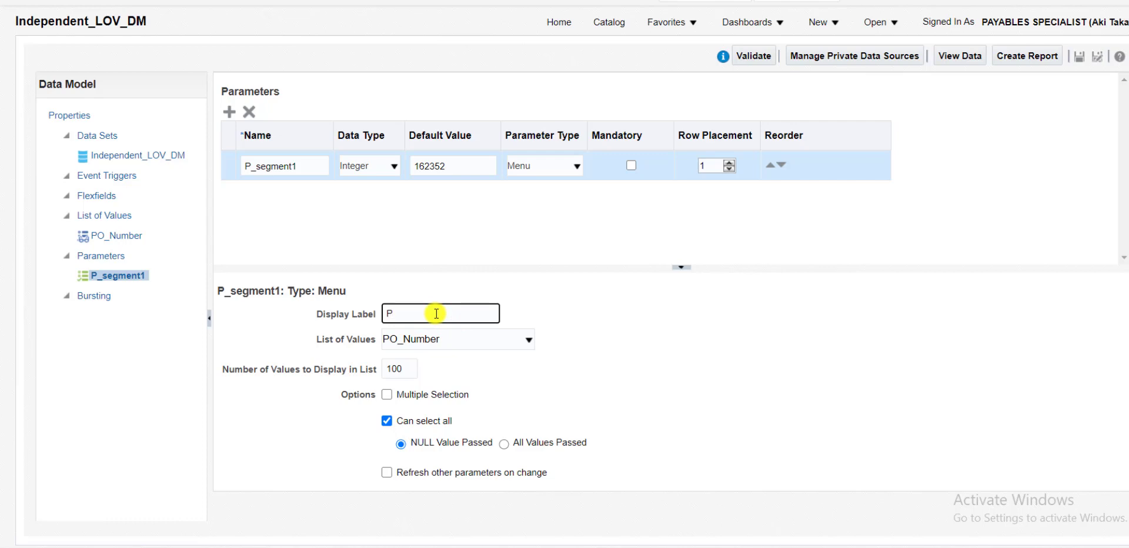
type("Po Number")
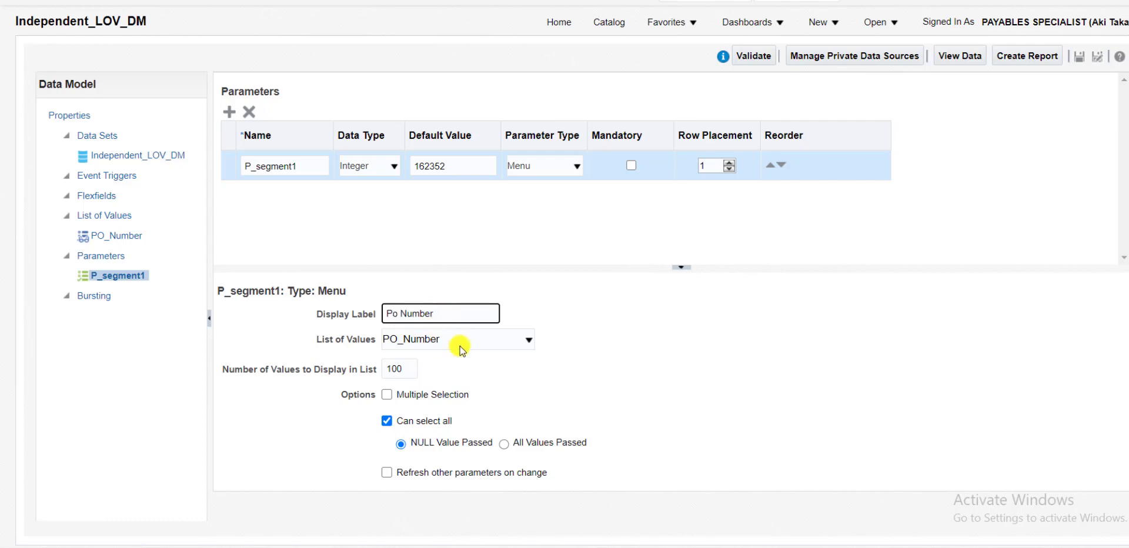
left_click(451, 339)
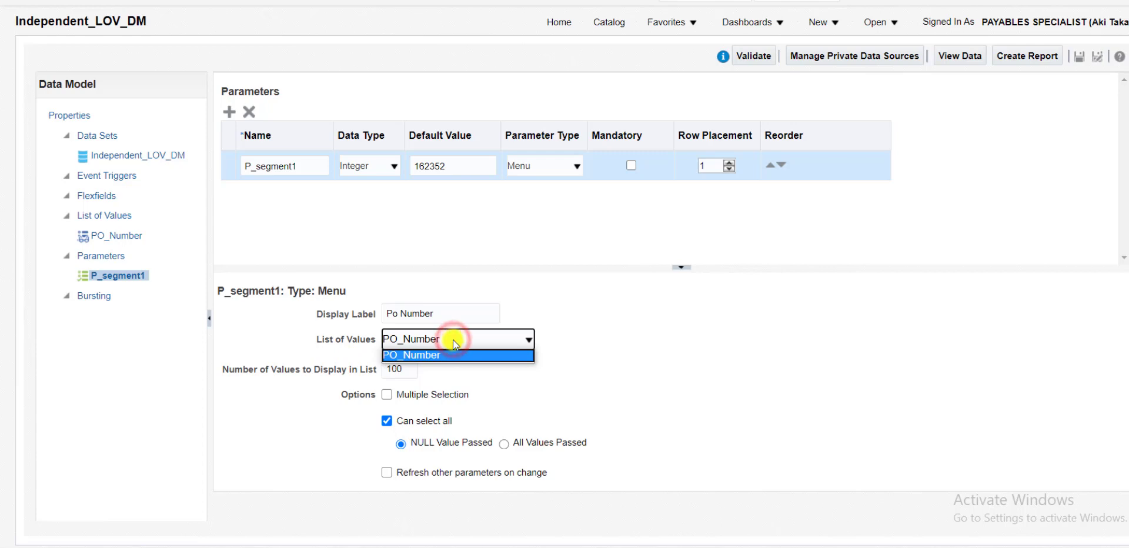
left_click(453, 356)
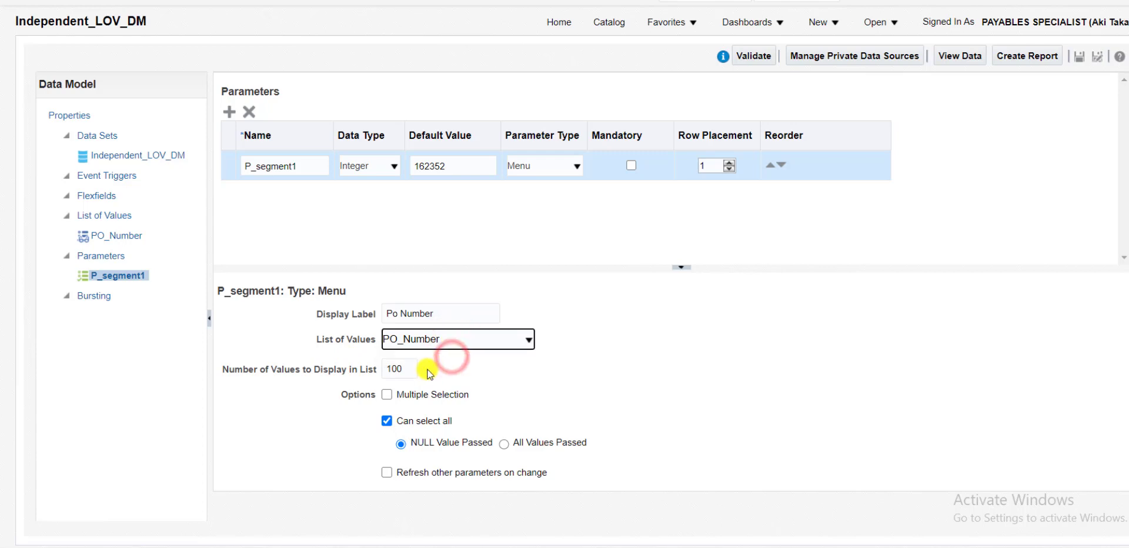
Limit the P_segment1 menu to 5 displayed values, keep Can select all enabled, and save the data model
left_click(403, 367)
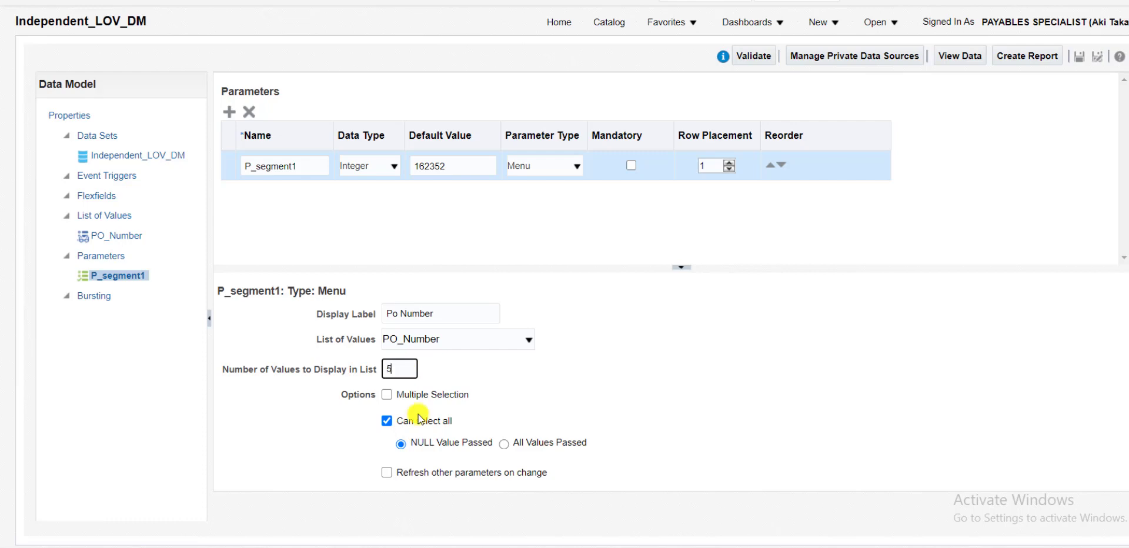
double_click(395, 369)
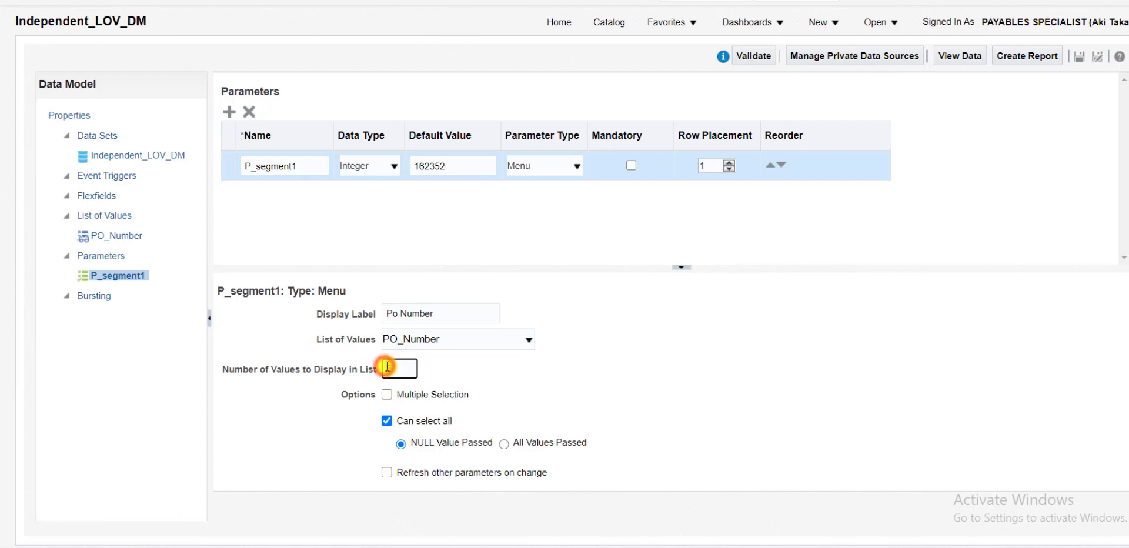
left_click(392, 368)
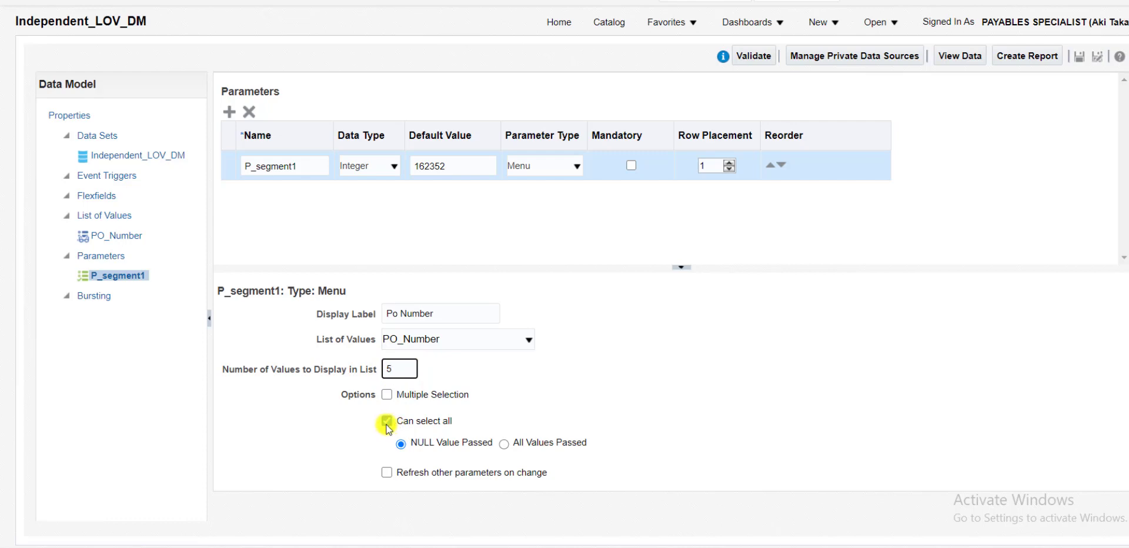
left_click(386, 421)
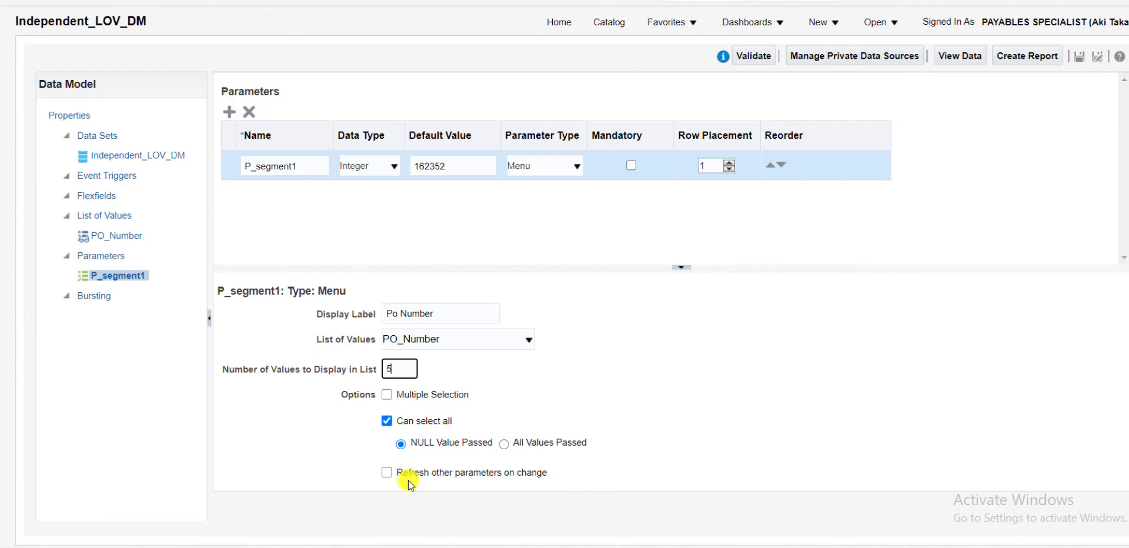
left_click(1079, 56)
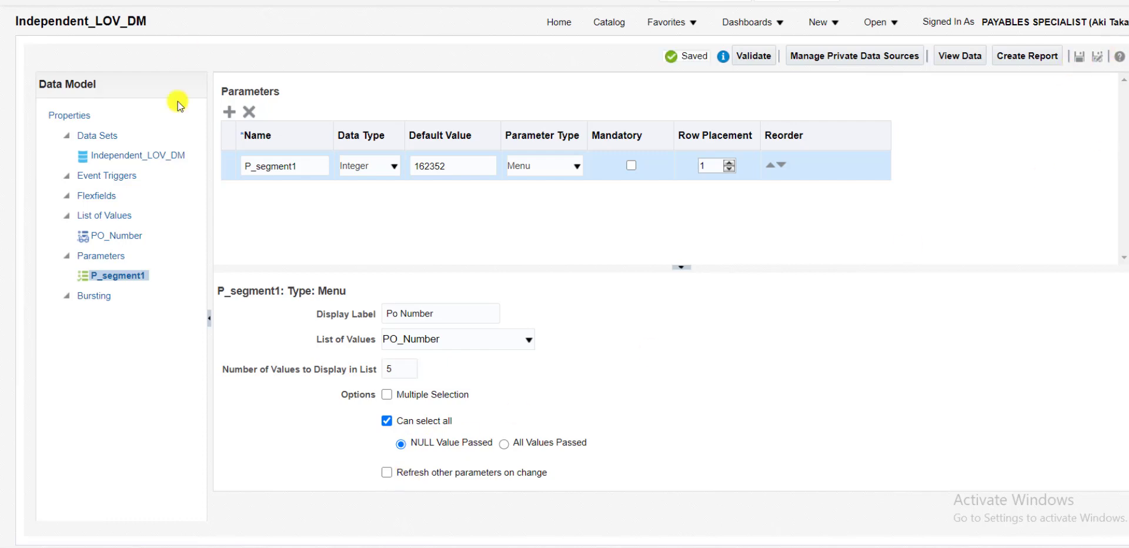
Generate data for the Independent_LOV_DM data set with 5 rows and the default Po Number, and save it as sample data
left_click(137, 157)
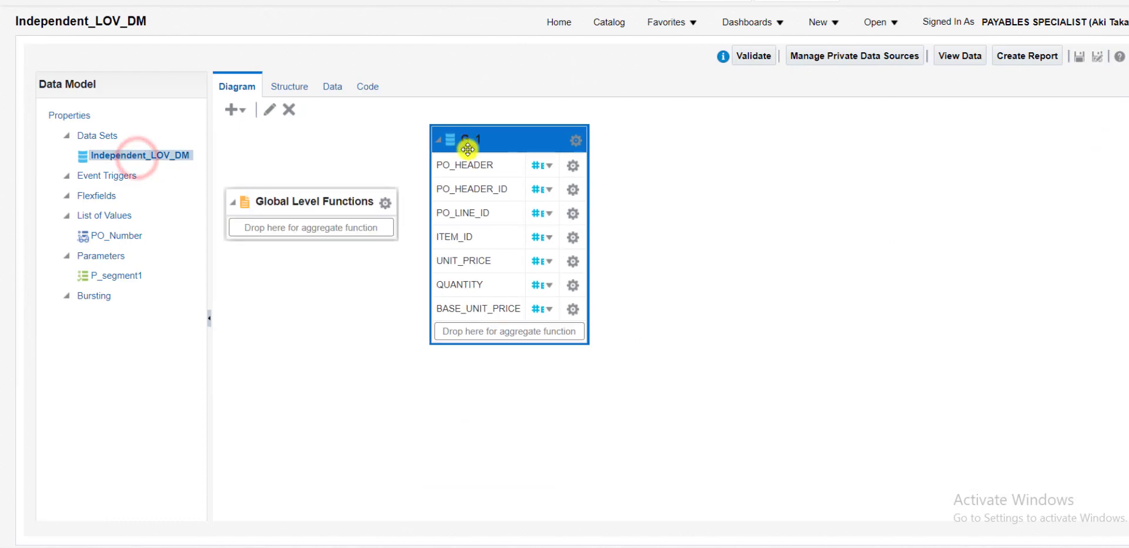
left_click(332, 88)
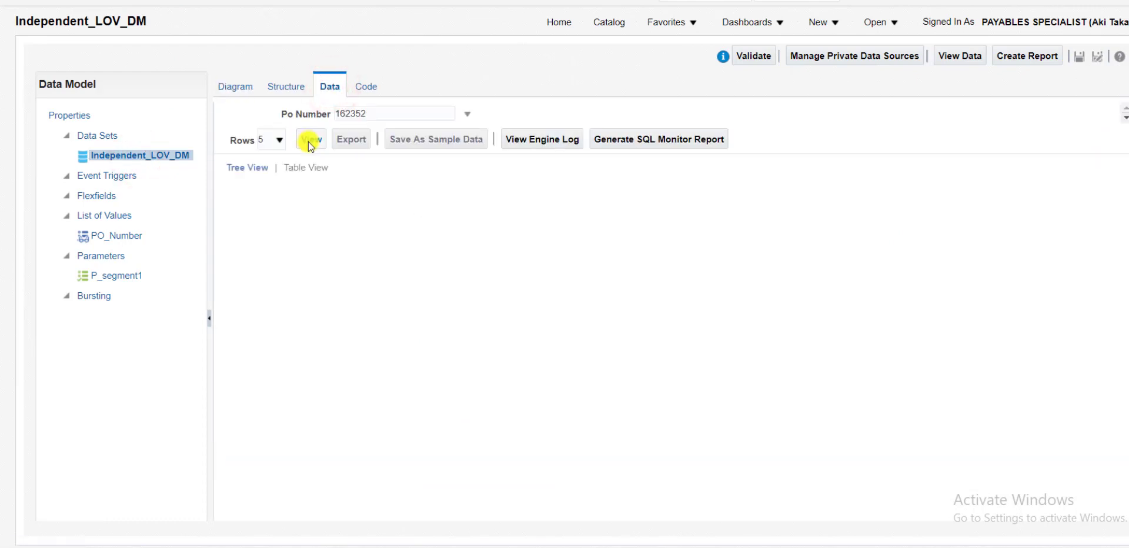
left_click(309, 140)
left_click(419, 142)
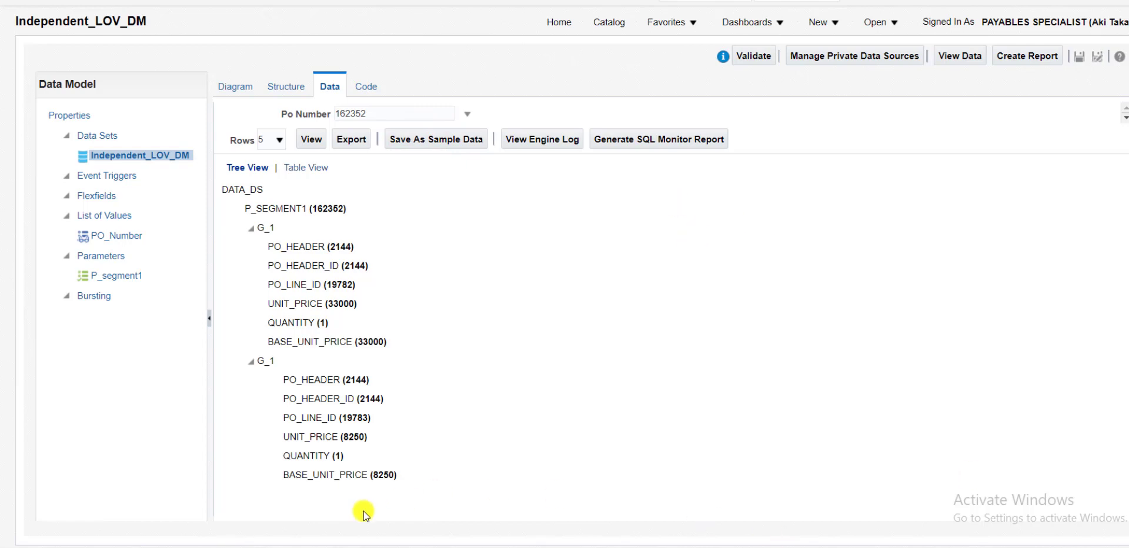
Switch to the text notes and add "2. Create LOV." below the query, separated by blank lines
key("alt+Tab")
scroll(360, 385, "down", 3)
left_click(550, 498)
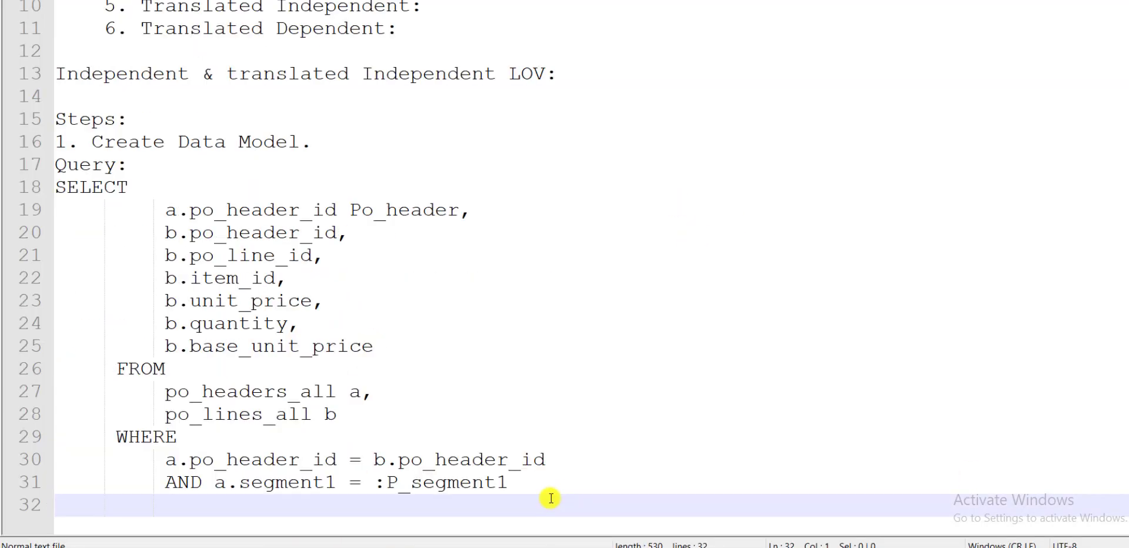
key("Return")
key("Return")
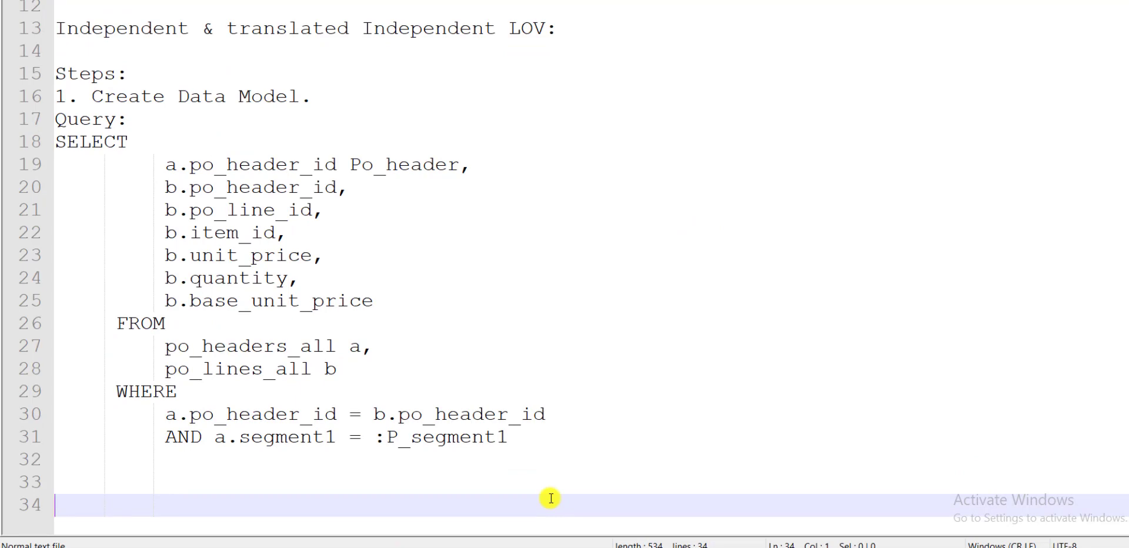
type("2. Create LO")
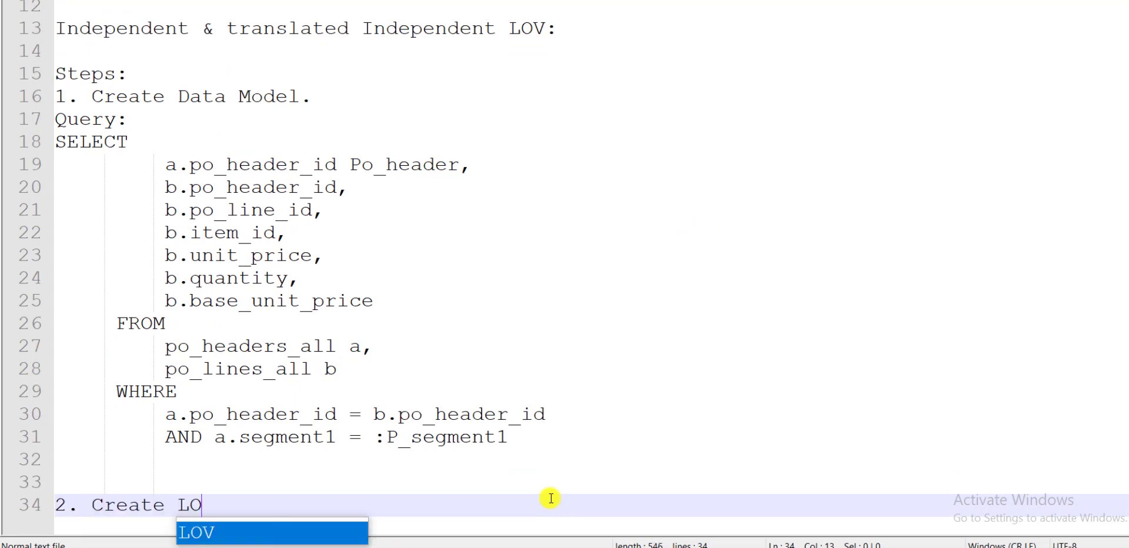
type("V.")
key("Return")
Add the notes "3. Assign the LOV to Parameter and Save Data Model." and "4. Create Template and Layout."
type("3.")
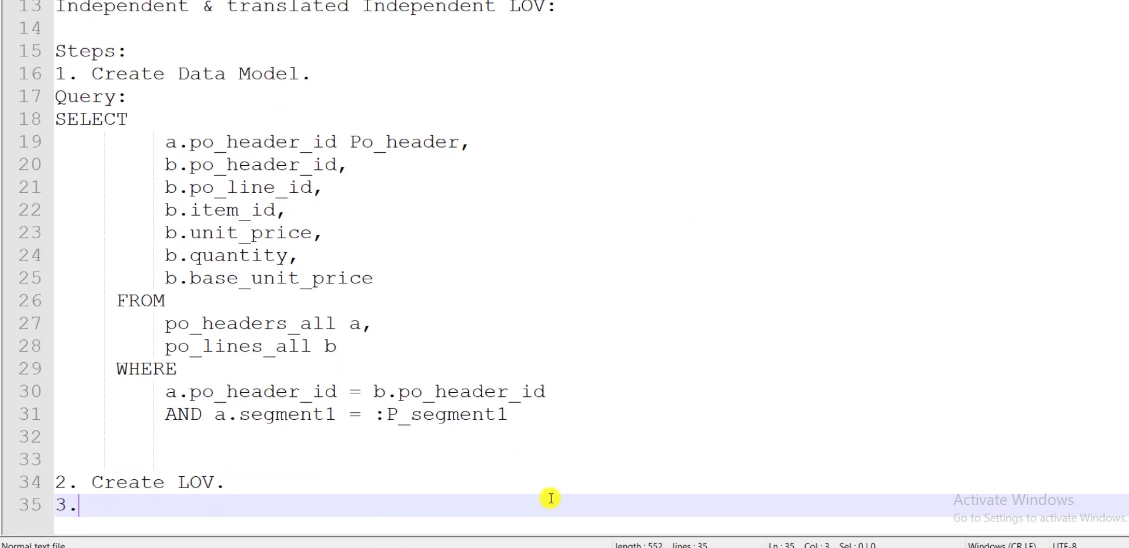
type(" Assign the ")
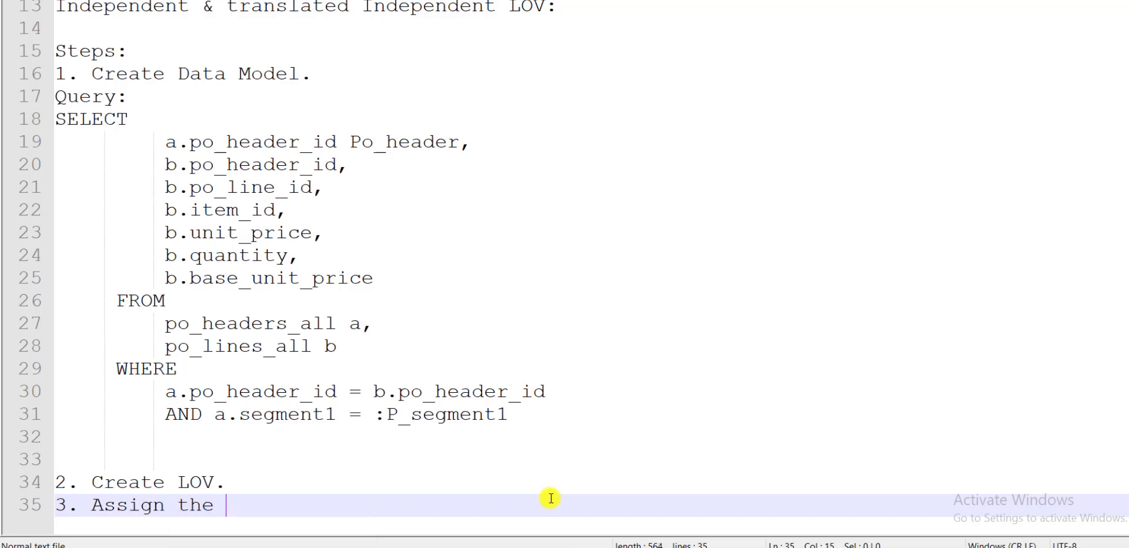
type("LOV to Pa")
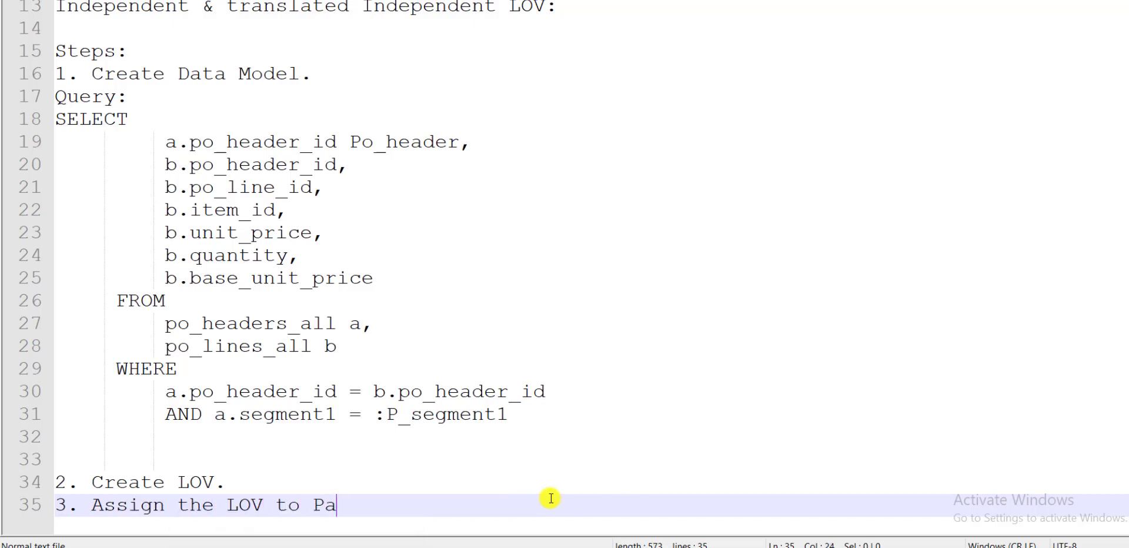
type("ramater and Save Data Model.")
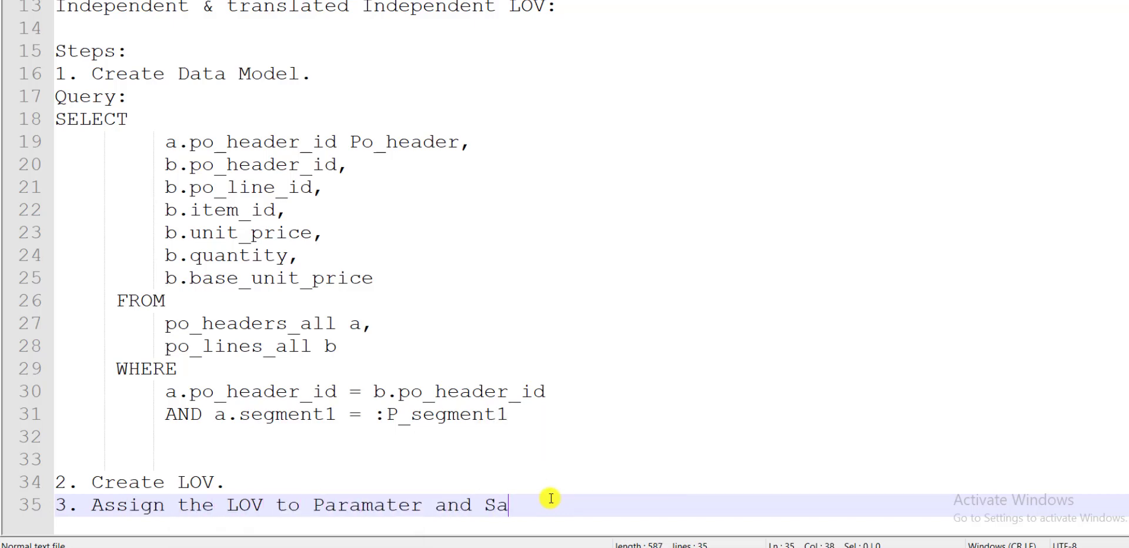
key("Return")
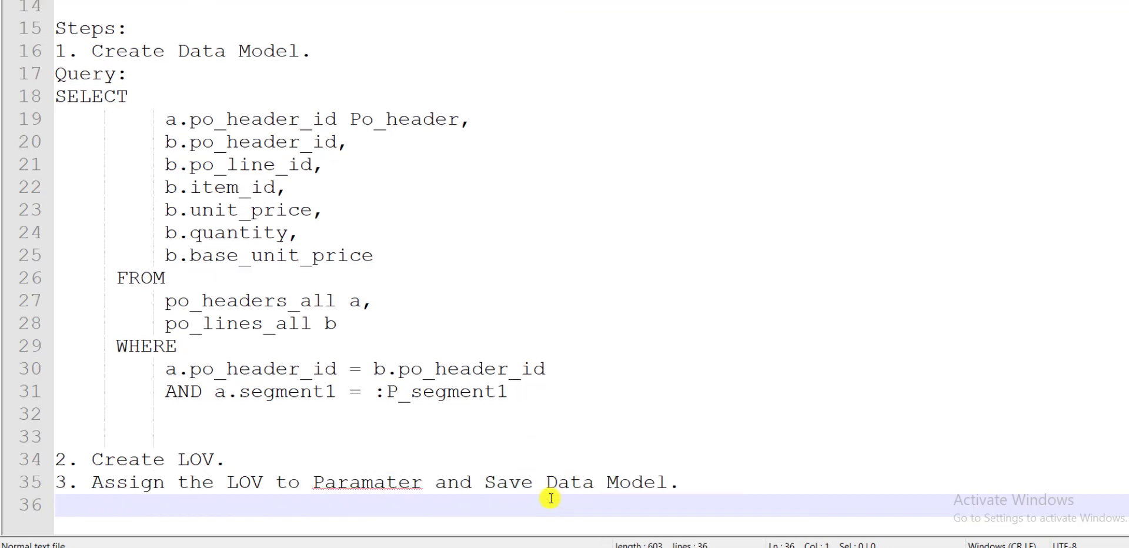
type("4. Create Template and Layout.")
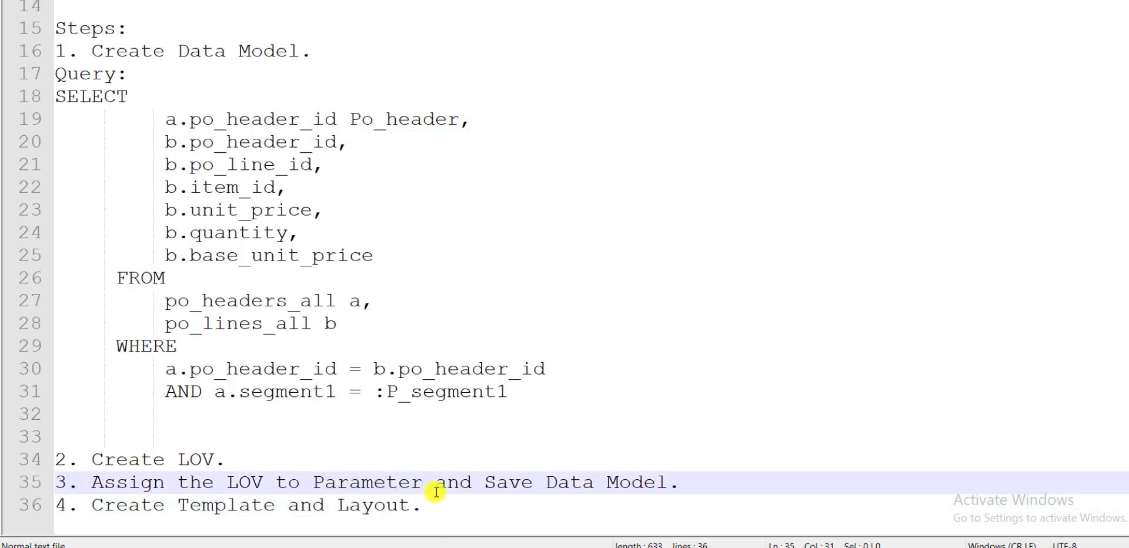
left_click(429, 502)
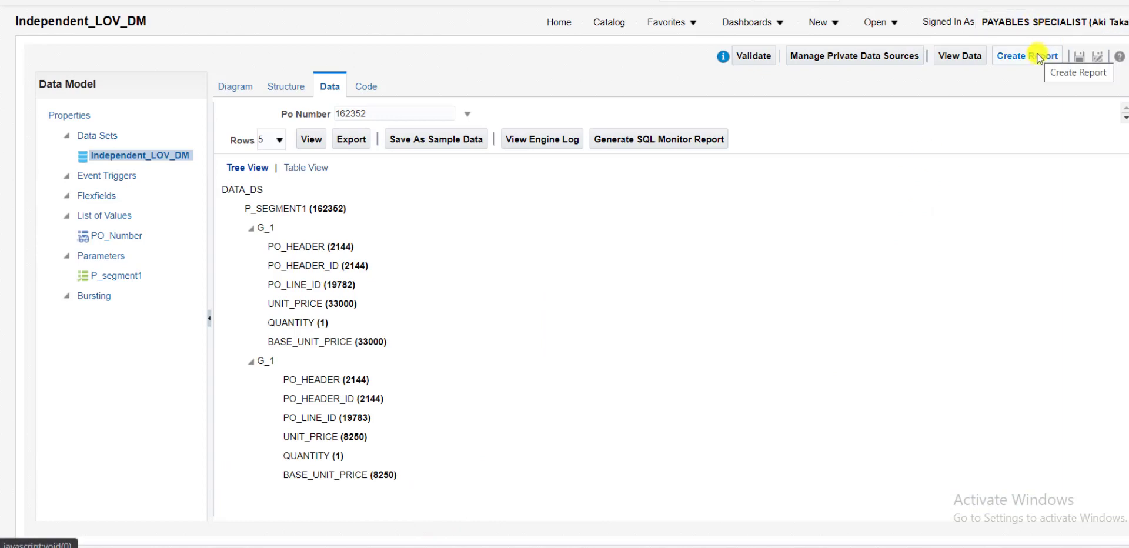
Switch back to the data model, create a report from Independent_LOV_DM, and dismiss the guided report wizard
left_click(1033, 57)
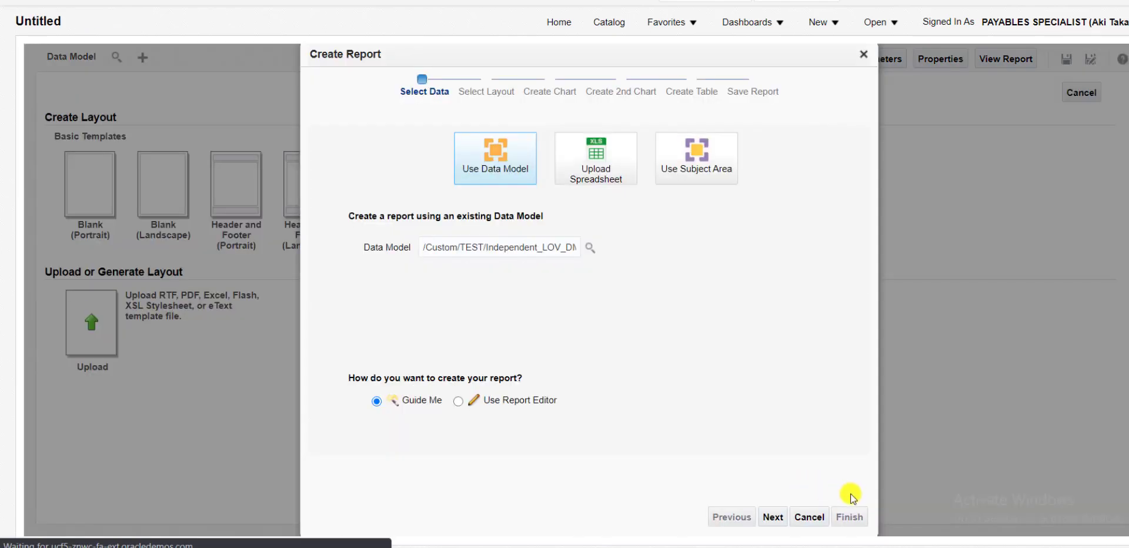
left_click(822, 515)
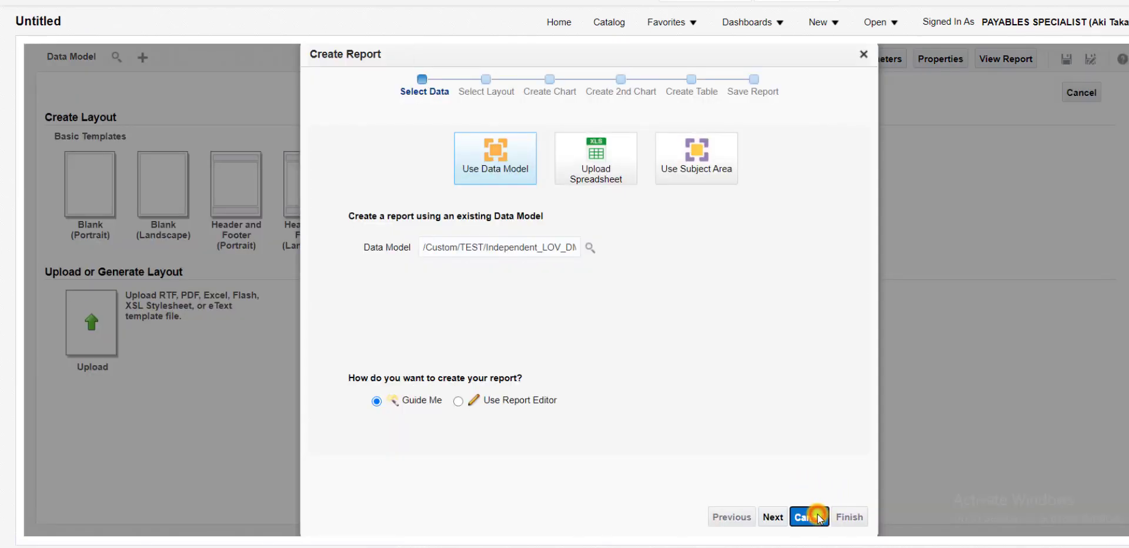
Assign Independent_LOV_DM from the Custom/TEST shared folder as the untitled report's data model
left_click(664, 50)
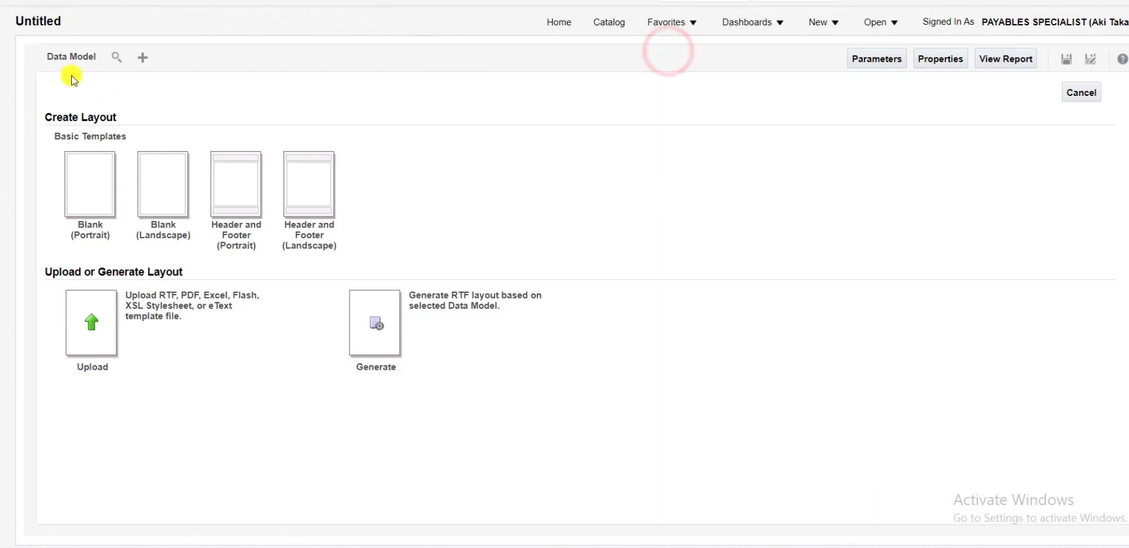
left_click(115, 59)
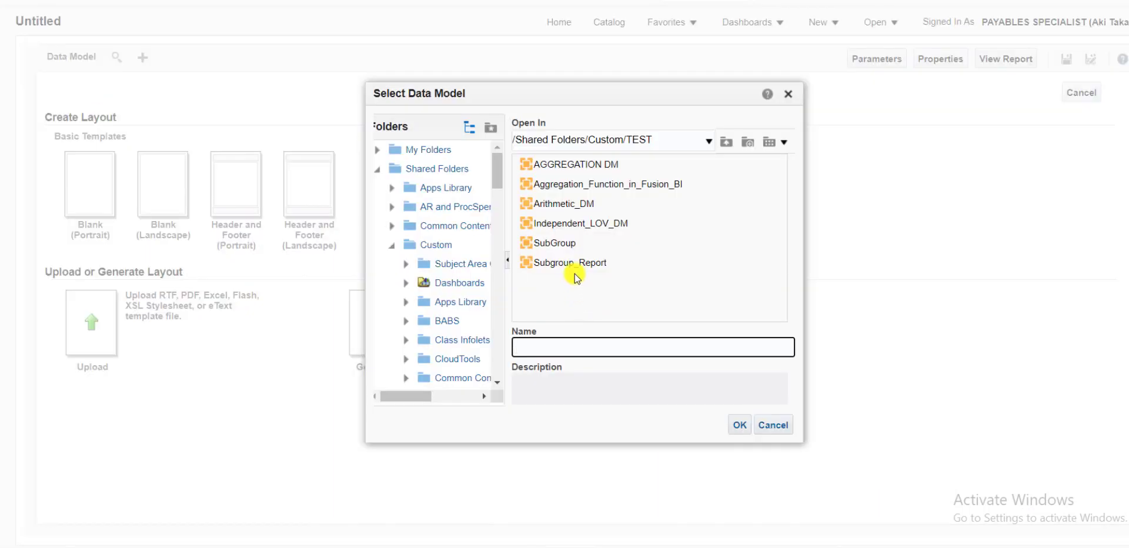
double_click(555, 224)
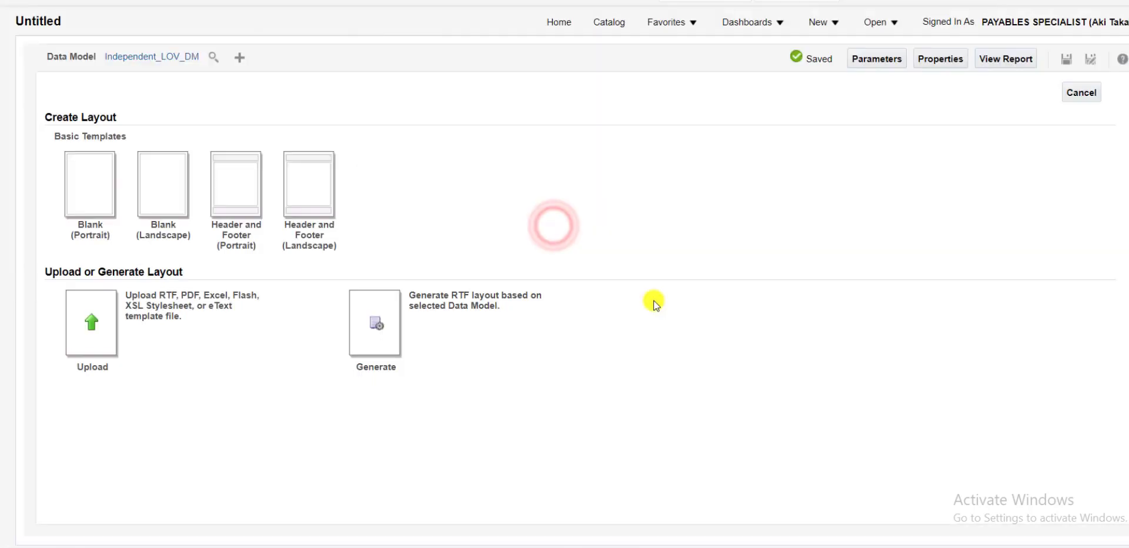
Generate an RTF layout from the selected data model with the template name Independent_LOV_Template
left_click(377, 326)
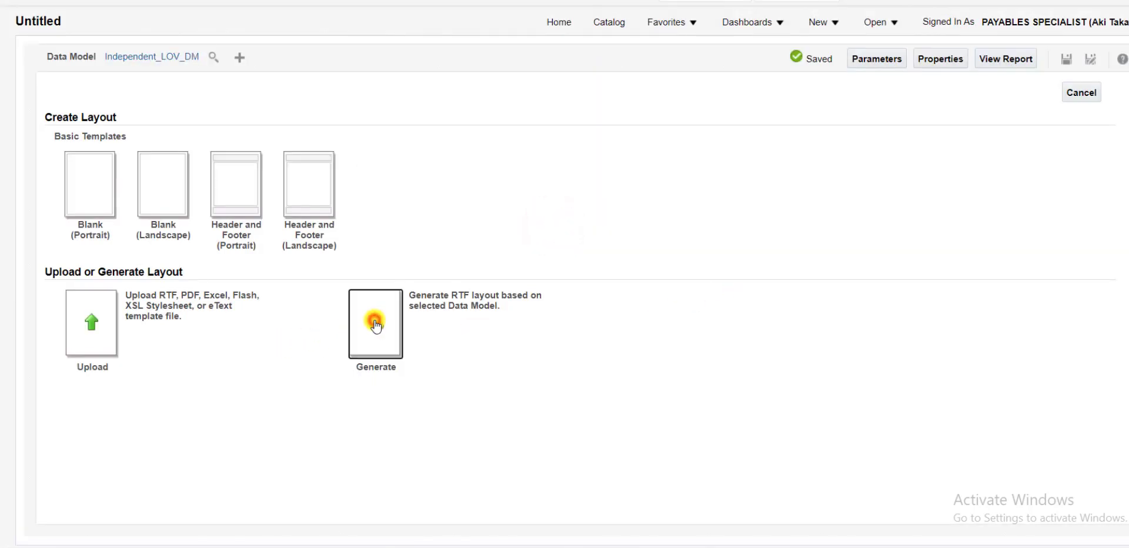
type("Independent_LOV_Template")
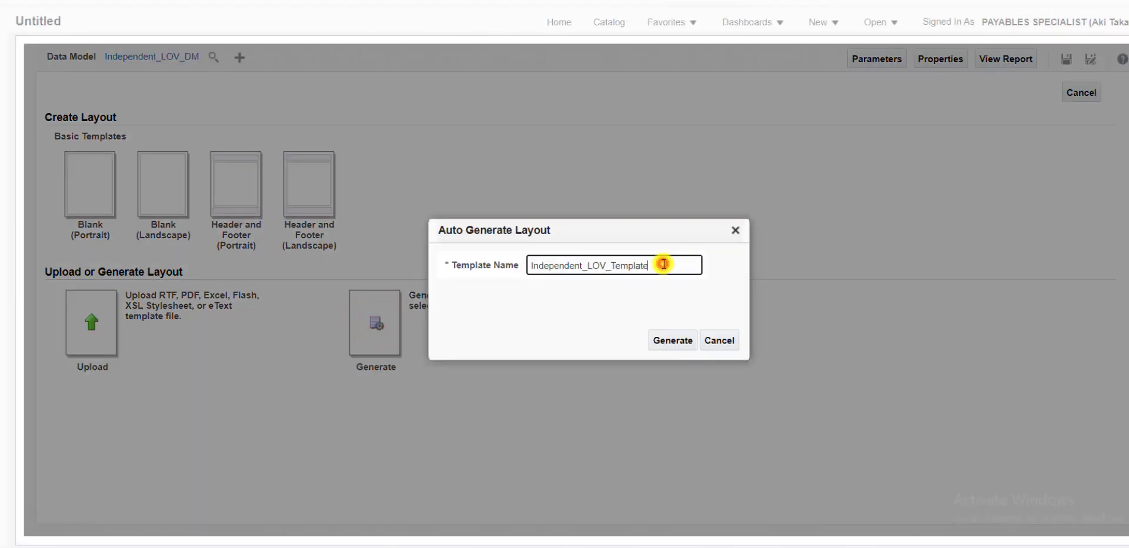
left_click(661, 265)
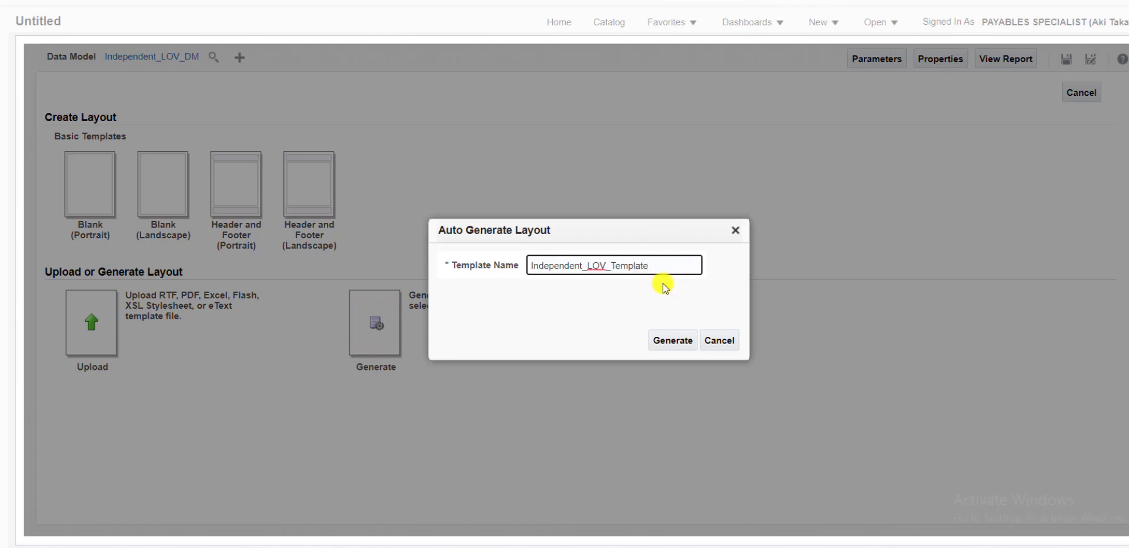
left_click(663, 342)
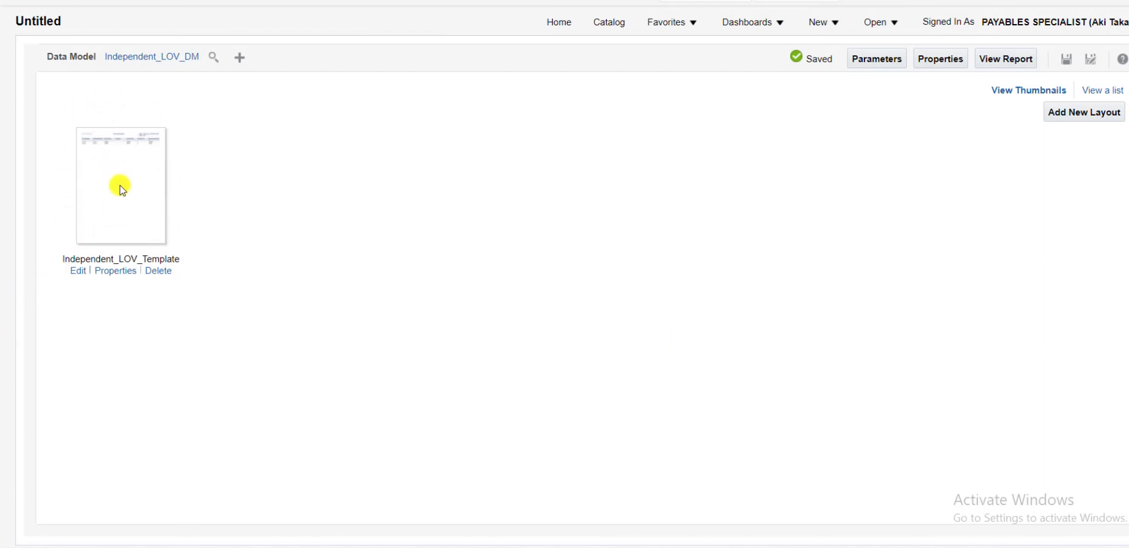
Save the report as Independent_LOV_Layout in /Shared Folders/Custom/TEST, using the same text as its description
left_click(1066, 59)
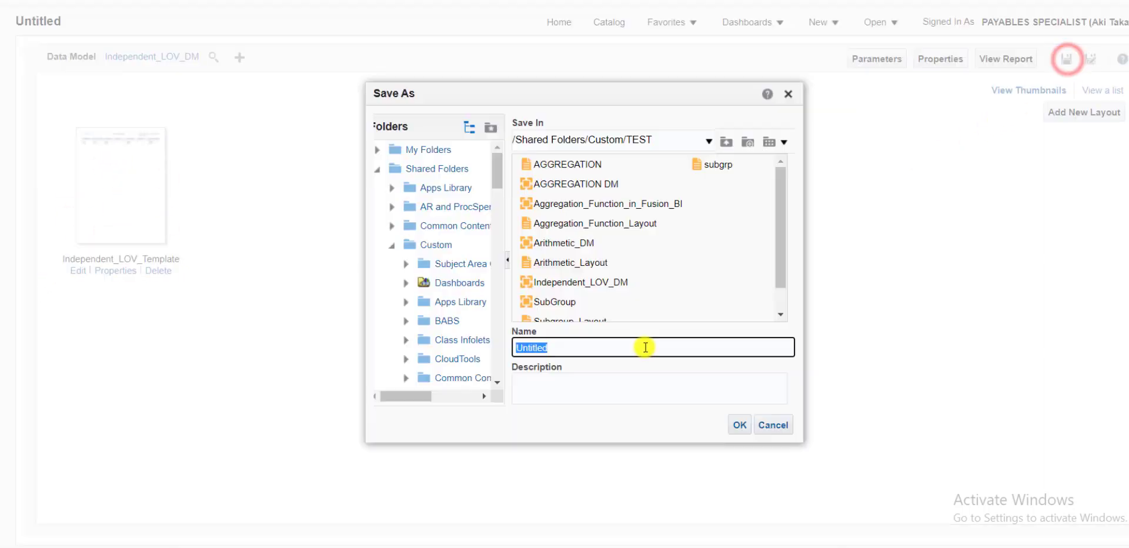
type("Independent_LOV_Template")
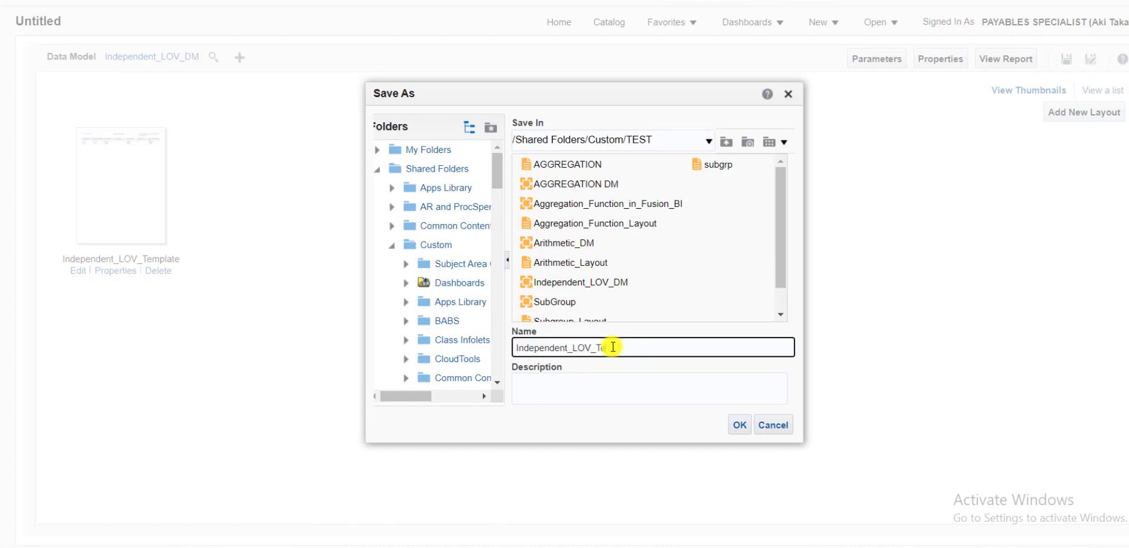
type("Layout")
double_click(628, 348)
key("ctrl+c")
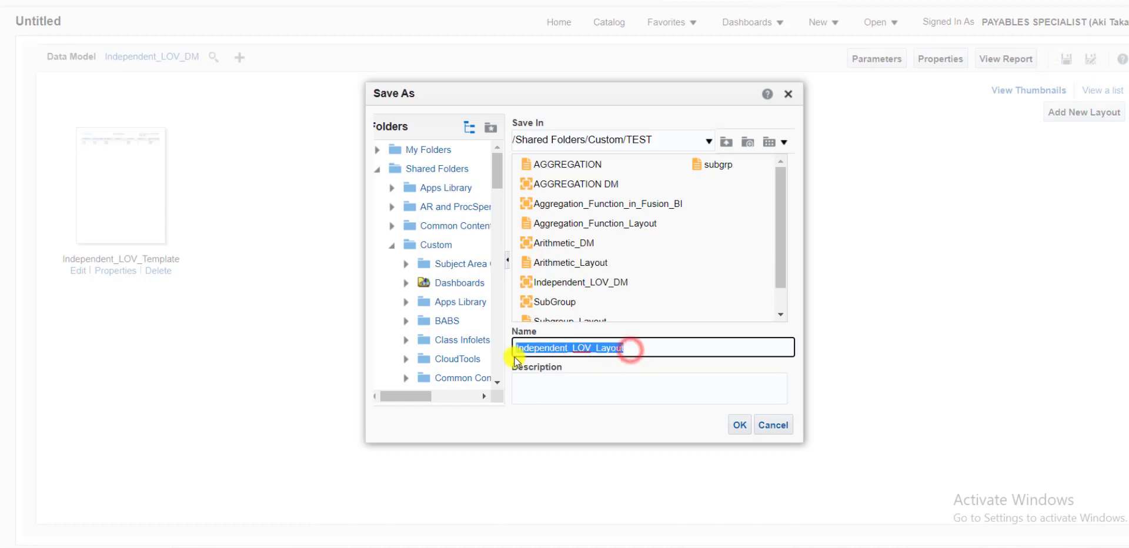
left_click(549, 382)
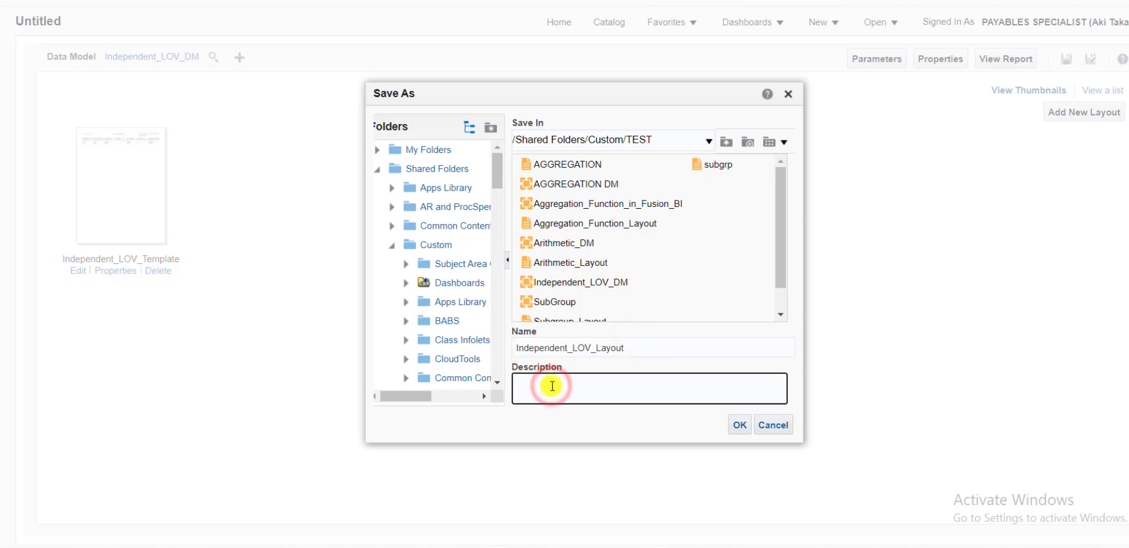
key("ctrl+v")
left_click(738, 425)
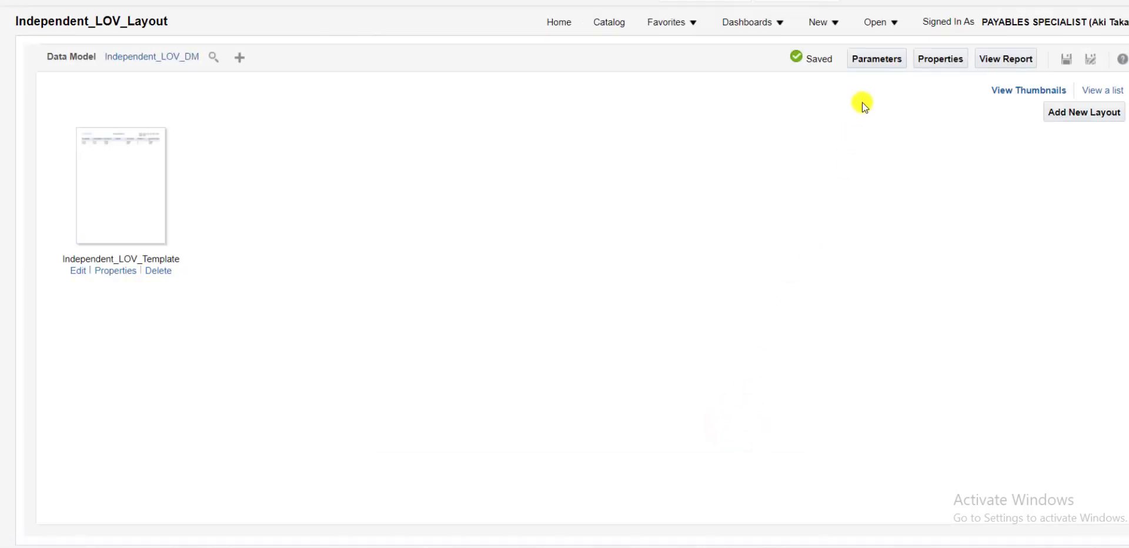
View the report, apply the second purchase order number from the Po Number list, and compare the PO_HEADER values
left_click(997, 60)
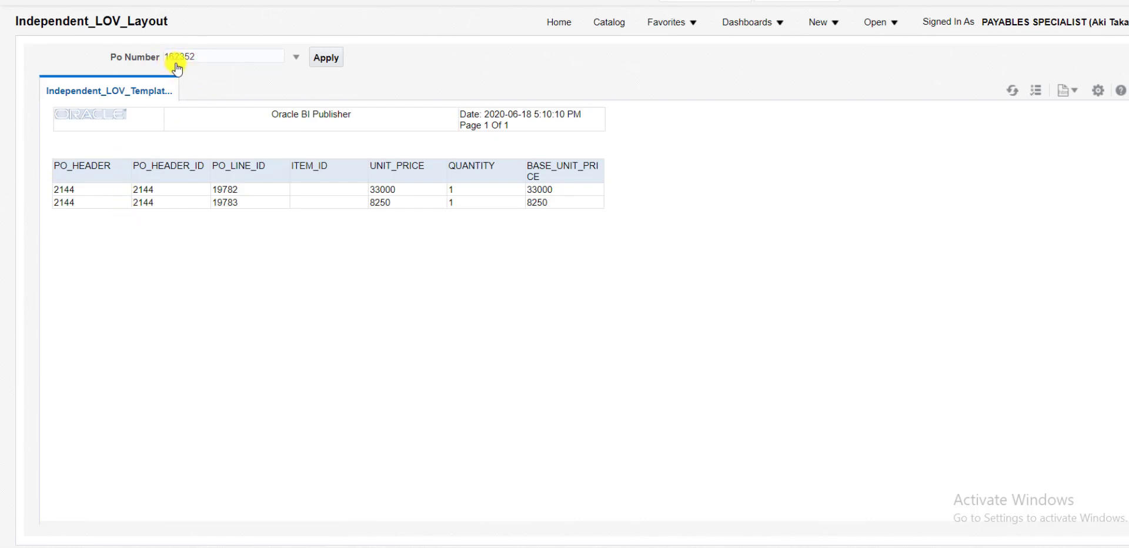
left_click(295, 59)
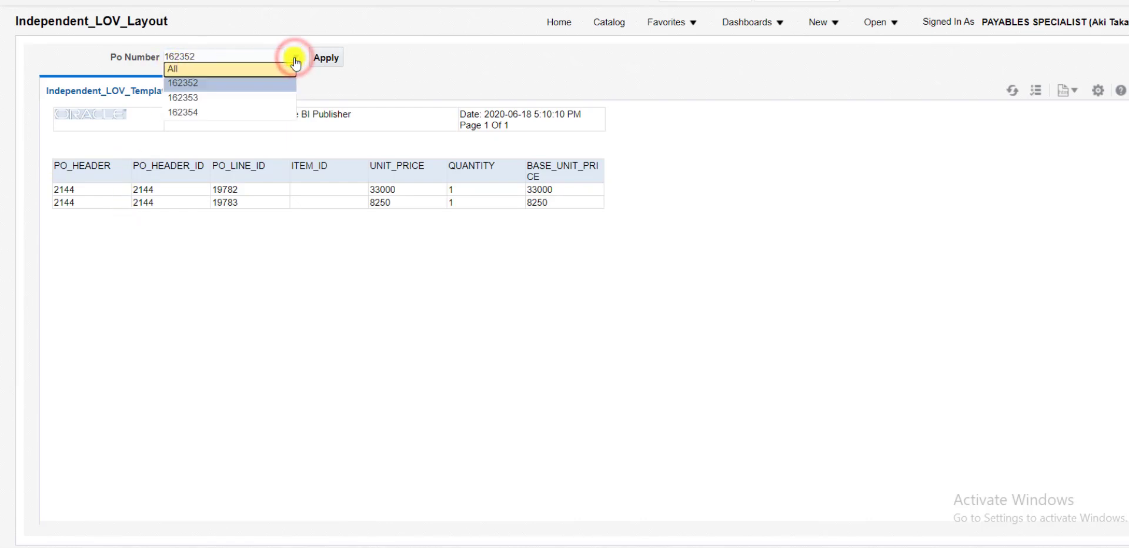
left_click(195, 100)
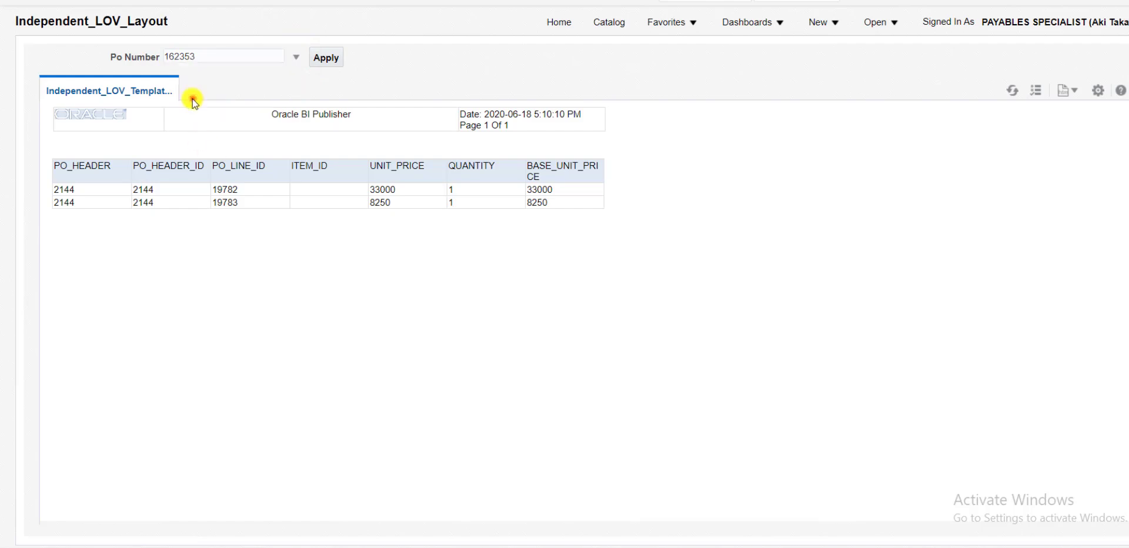
double_click(63, 190)
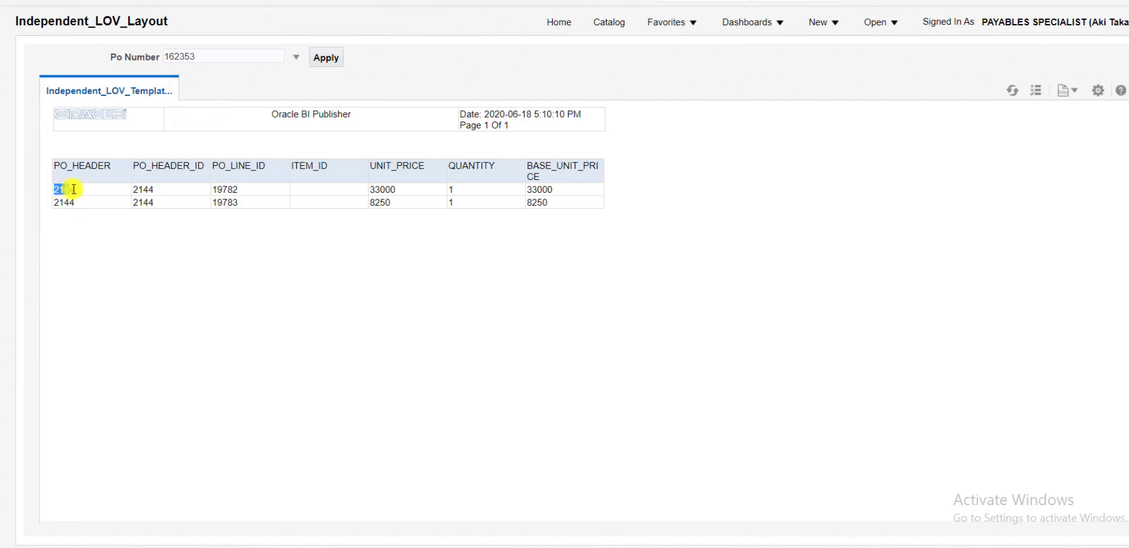
left_click(325, 59)
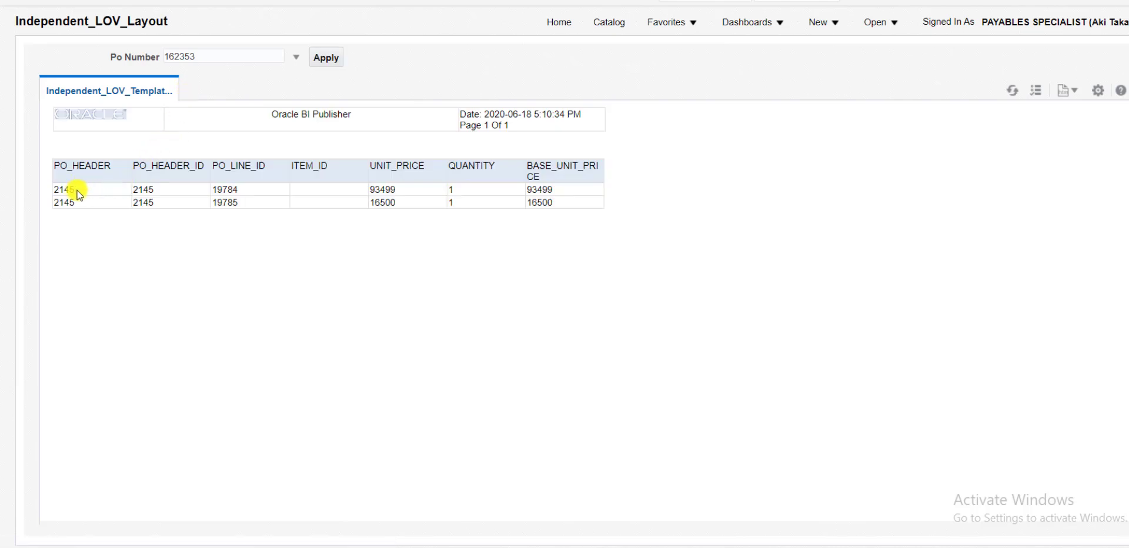
double_click(77, 190)
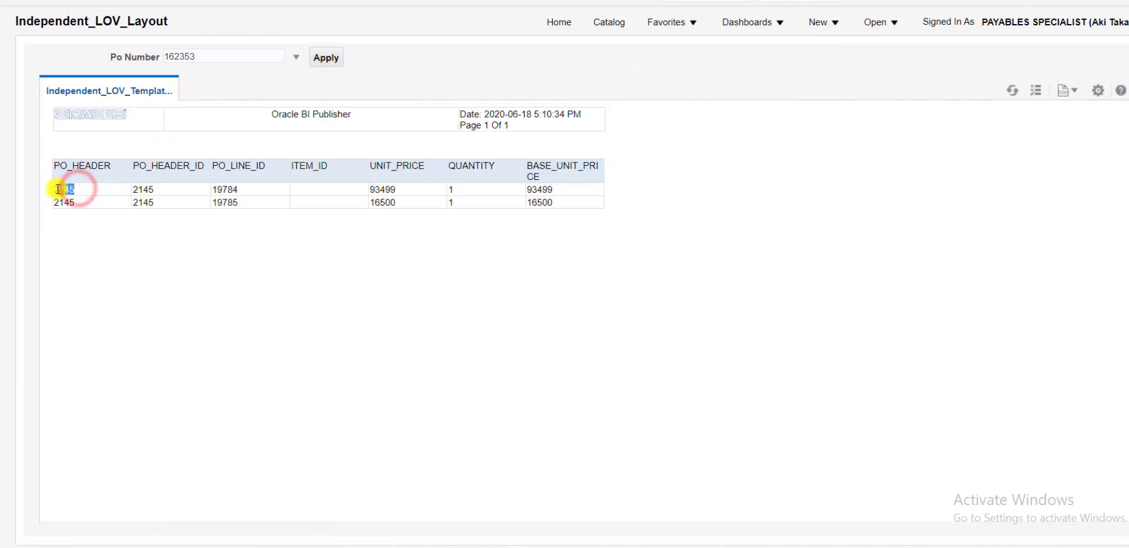
Run the report for the third purchase order number in the Po Number list and check its PO_HEADER value
left_click(256, 54)
left_click(200, 112)
left_click(326, 57)
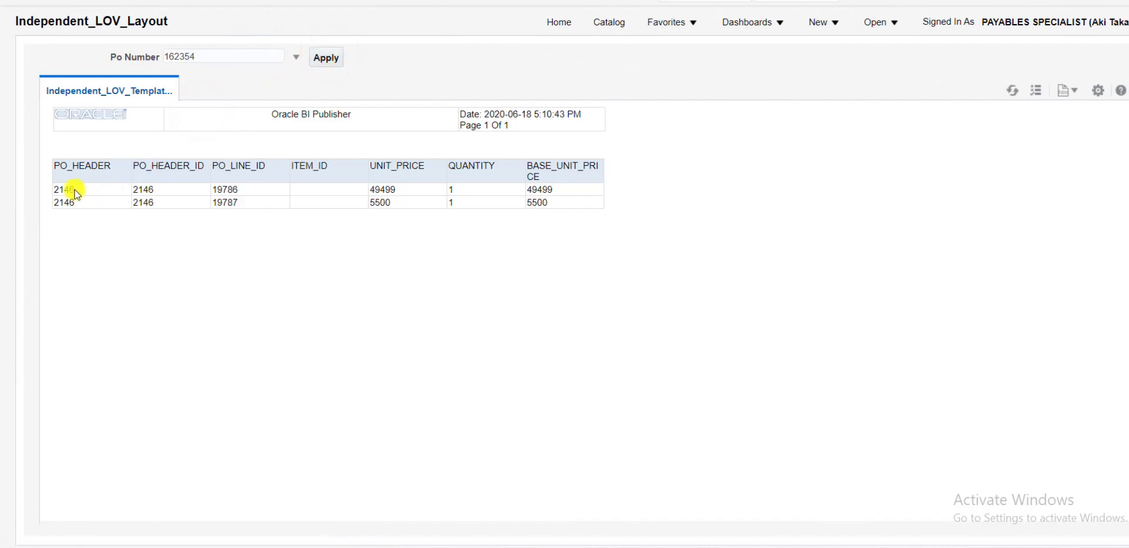
left_click_drag(76, 190, 54, 190)
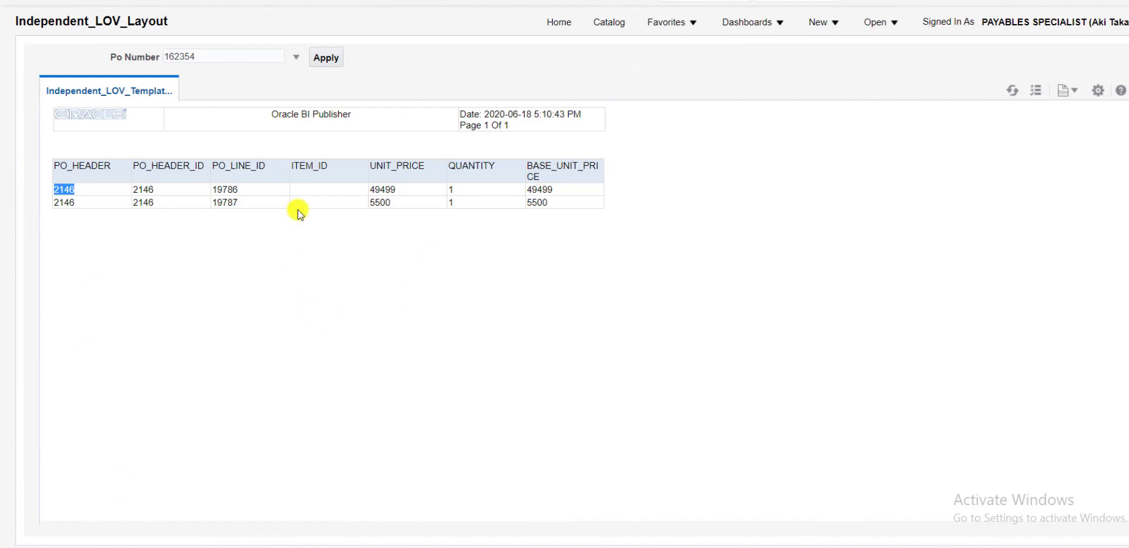
Switch to the text notes and review the "Independent & translated Independent LOV" heading
key("alt+Tab")
scroll(244, 424, "up", 4)
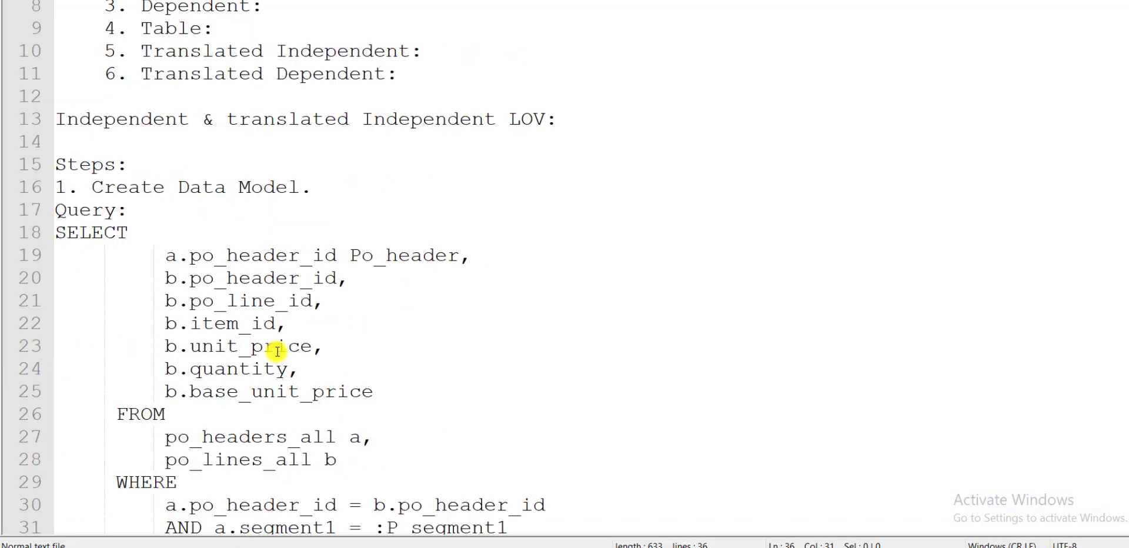
double_click(114, 187)
left_click(227, 189)
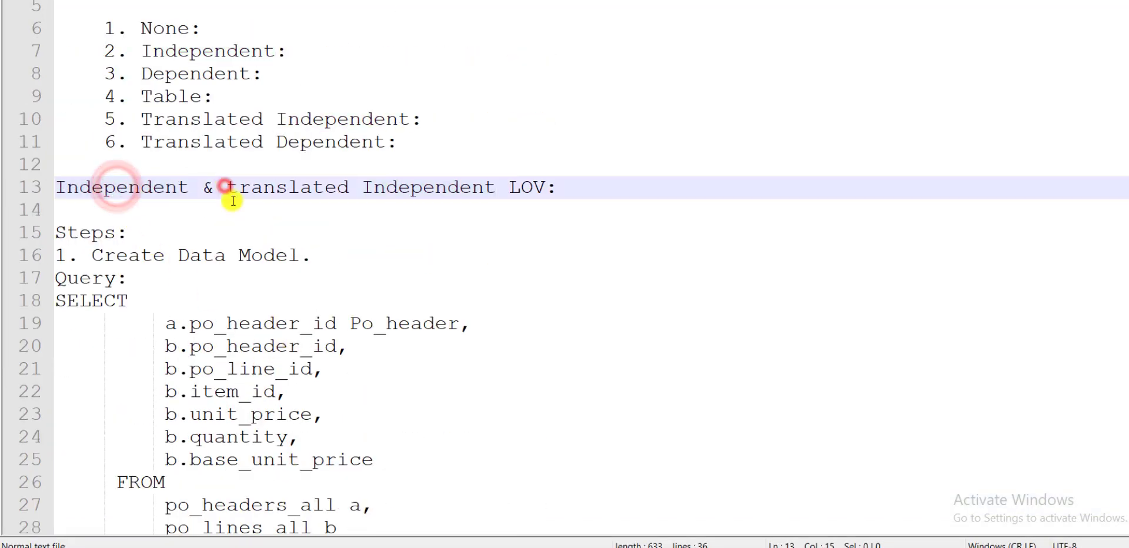
left_click_drag(230, 189, 547, 193)
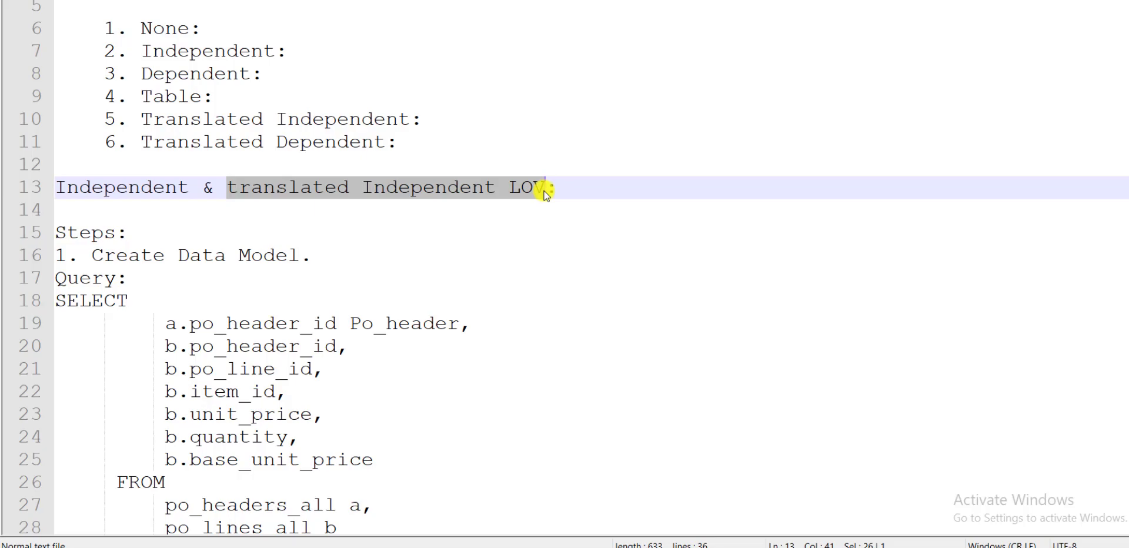
Switch back to the report, open Independent_LOV_DM for editing from the catalog, and display its PO_Number list of values
key("alt+Tab")
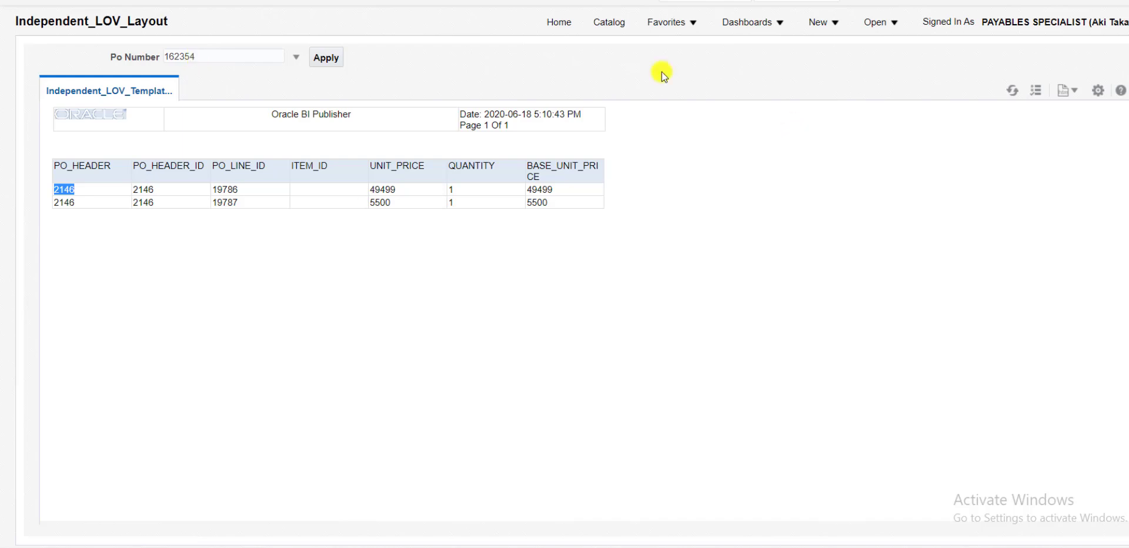
left_click(609, 24)
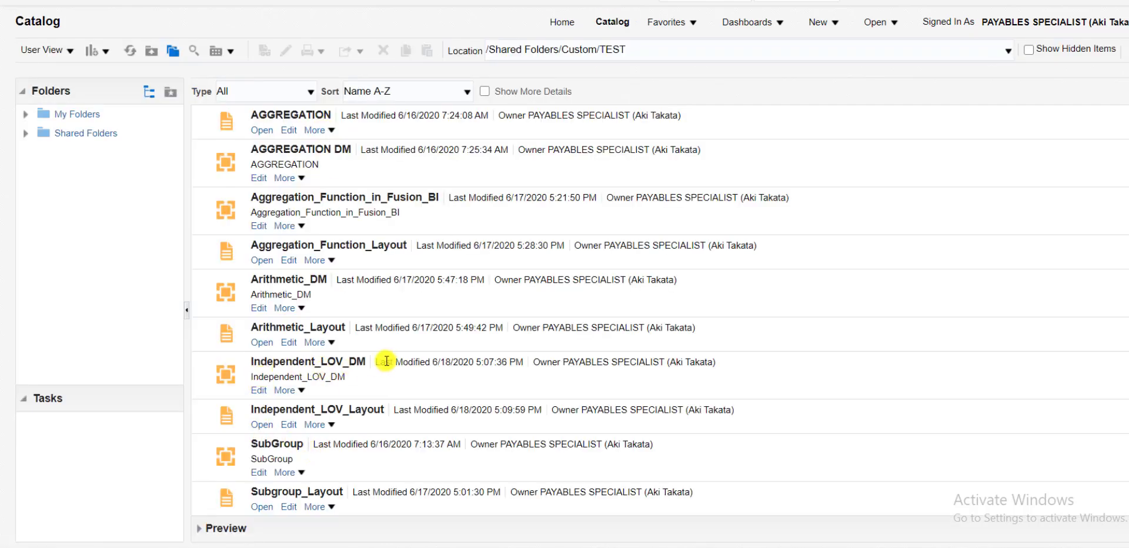
left_click(258, 390)
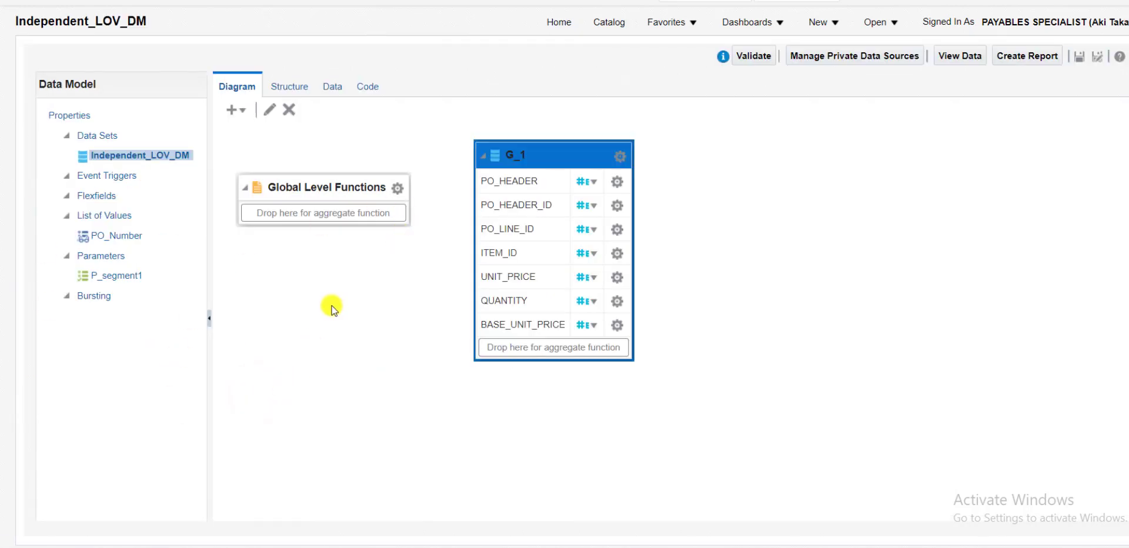
left_click(111, 237)
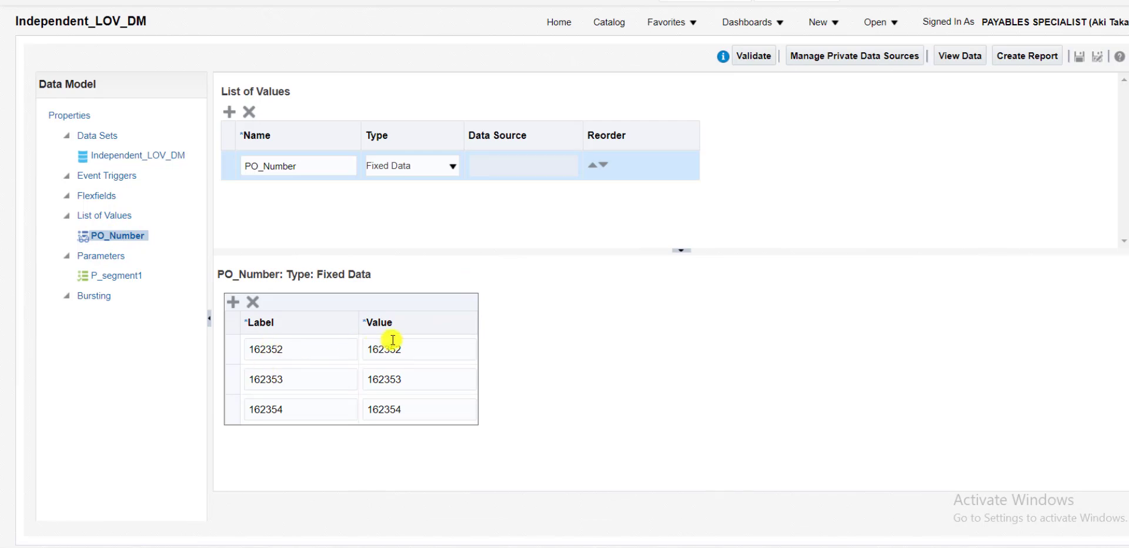
Prefix all three labels in the PO_Number fixed-data list with "PO_NUMBER_", leaving the numbers after it
left_click(277, 348)
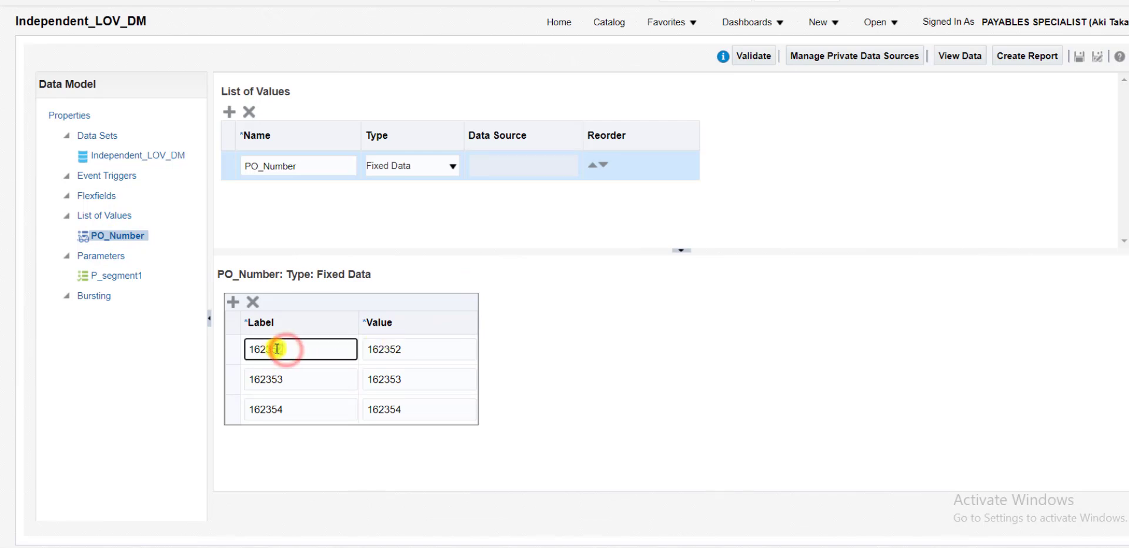
left_click(249, 350)
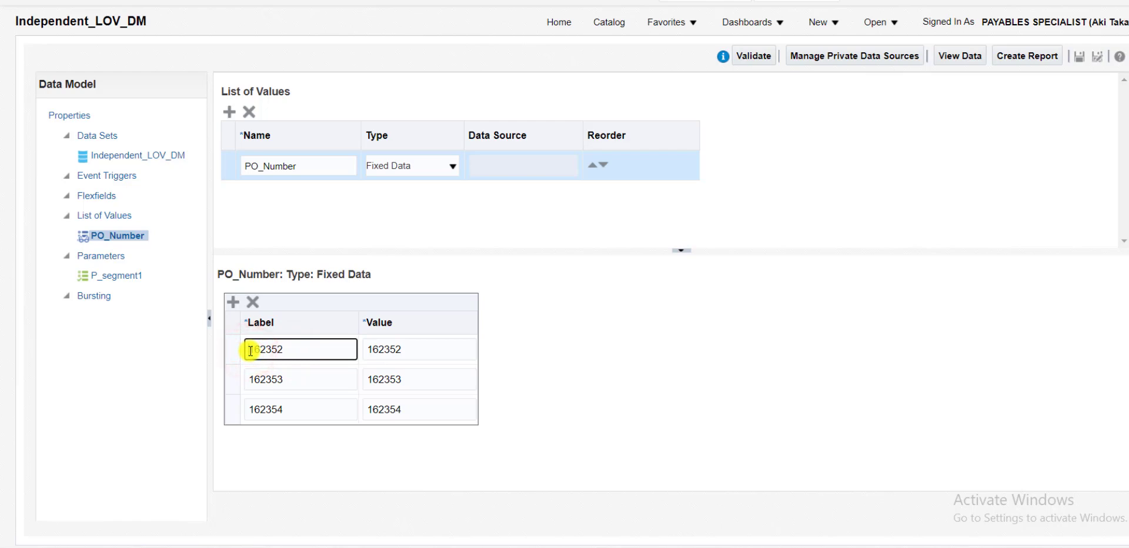
type("PO_NUMBER_")
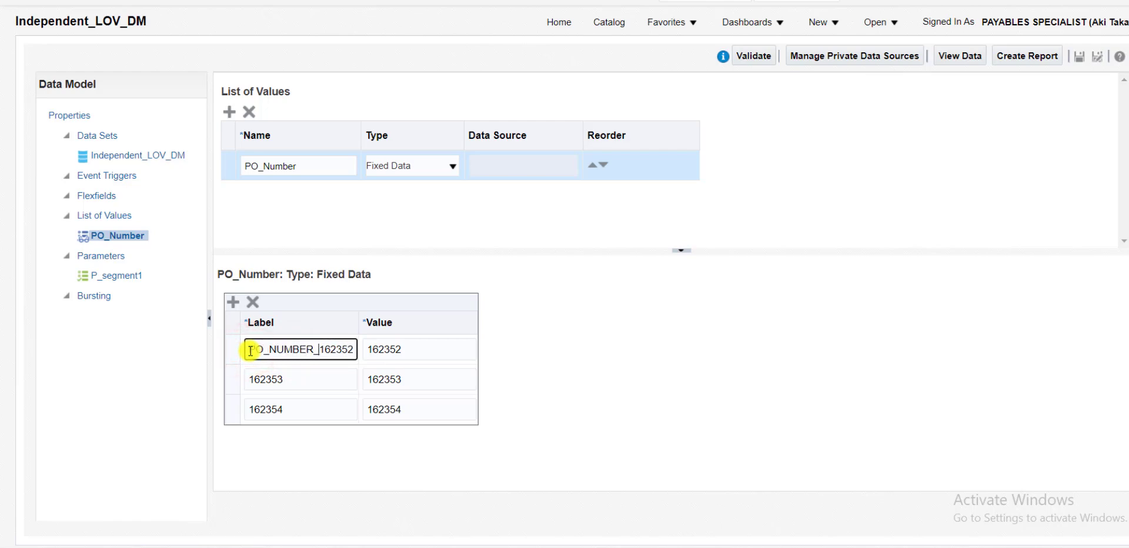
left_click_drag(318, 350, 245, 351)
key("ctrl+c")
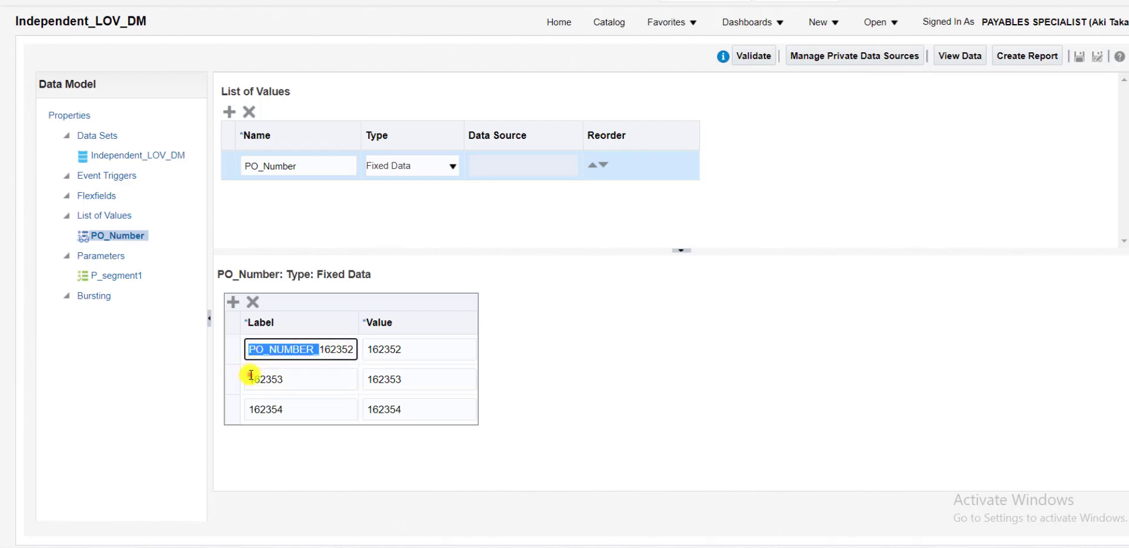
left_click(251, 376)
key("ctrl+v")
left_click(250, 407)
key("ctrl+v")
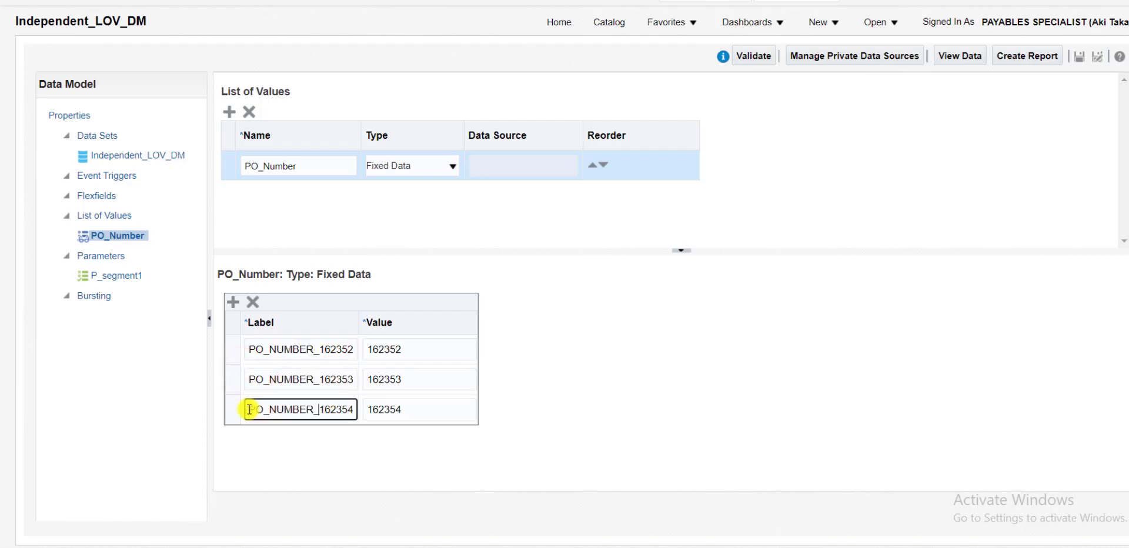
Check the Value entries of the PO_Number list, then save the data model and return to the catalog
double_click(391, 351)
double_click(388, 379)
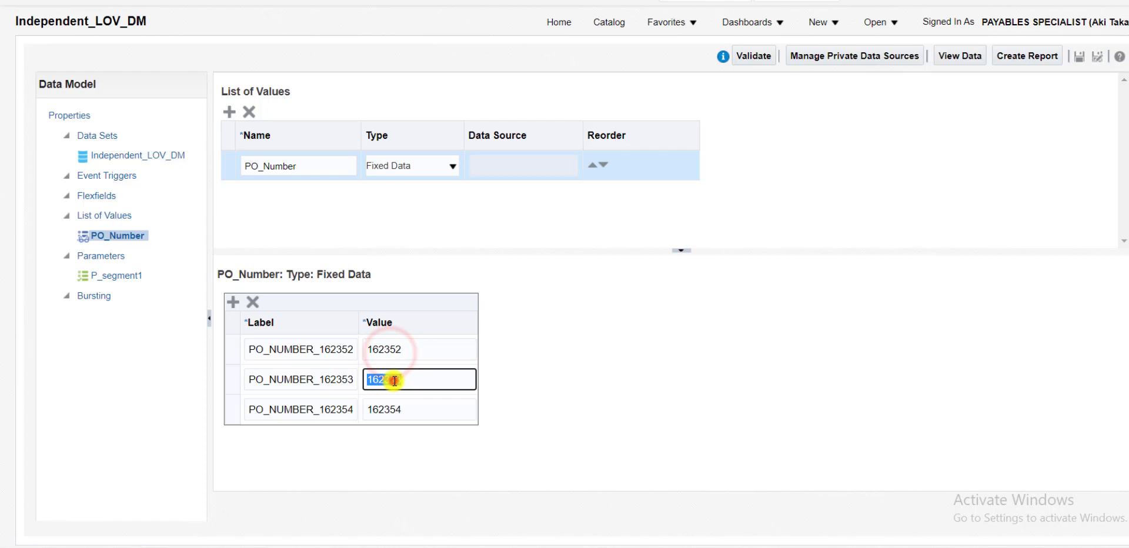
left_click(390, 410)
left_click(1079, 57)
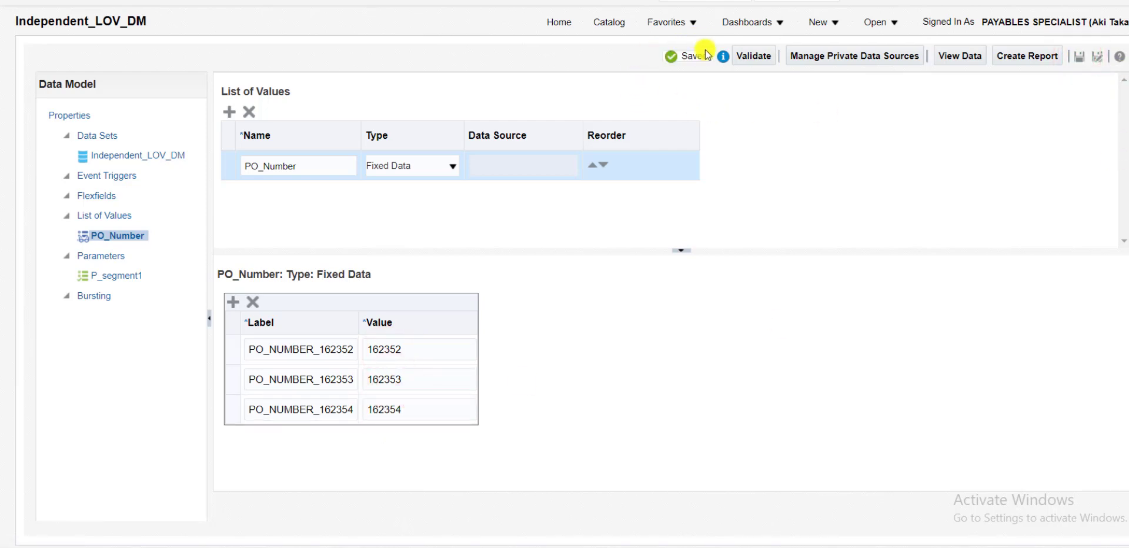
left_click(608, 24)
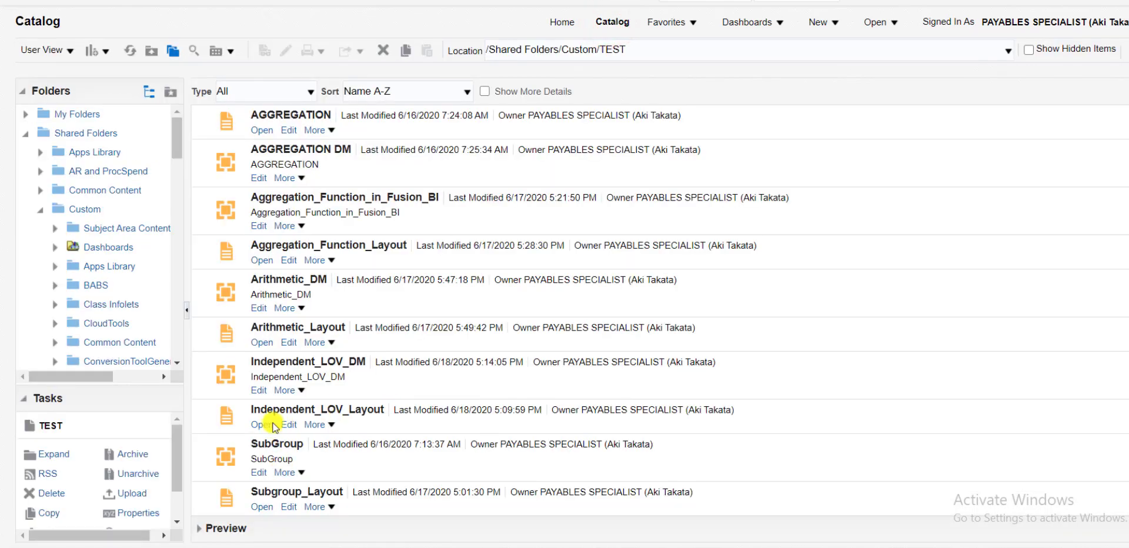
Open the Independent_LOV_Layout report and review the choices offered by its Po Number parameter
left_click(262, 424)
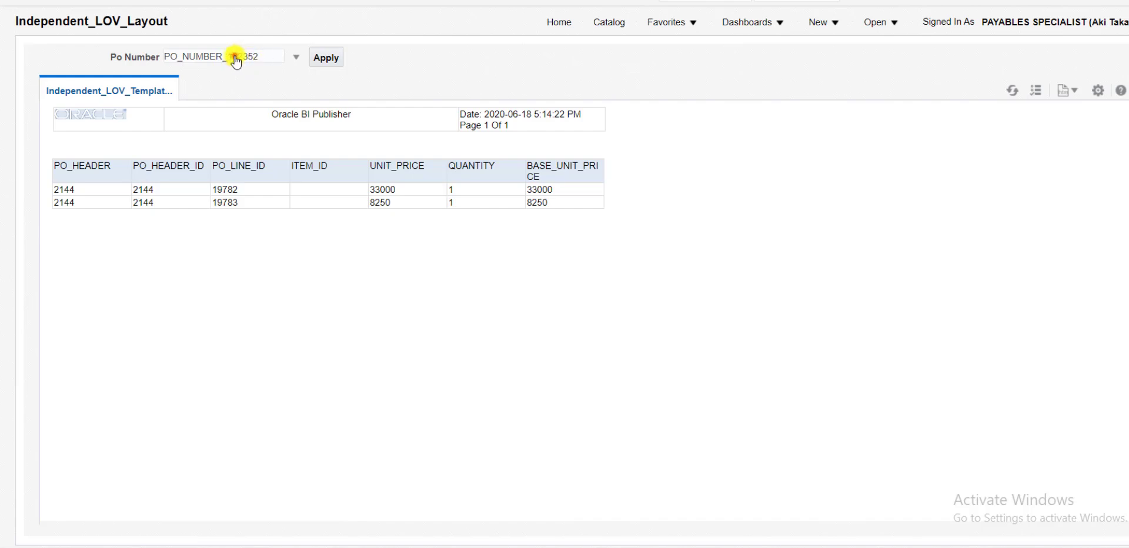
left_click(235, 56)
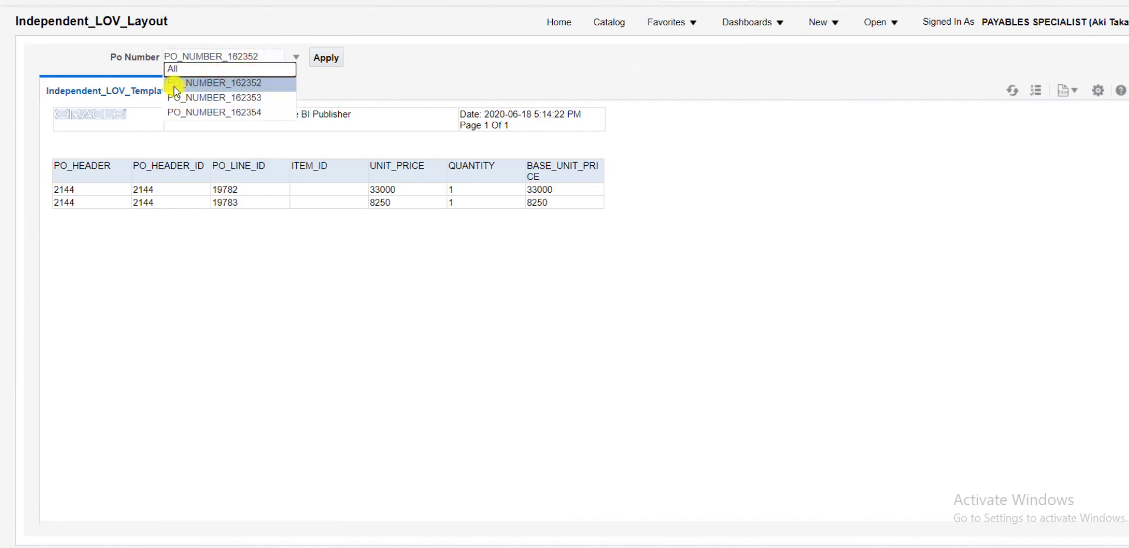
left_click(282, 294)
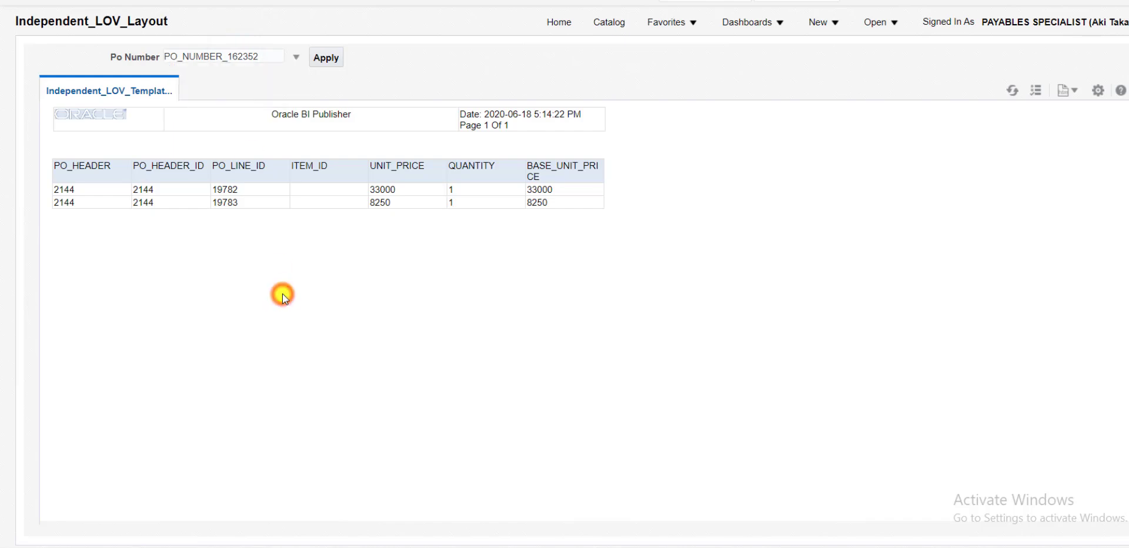
Run the report for PO_NUMBER_162353 and check the PO_HEADER value in the first result row
left_click(264, 57)
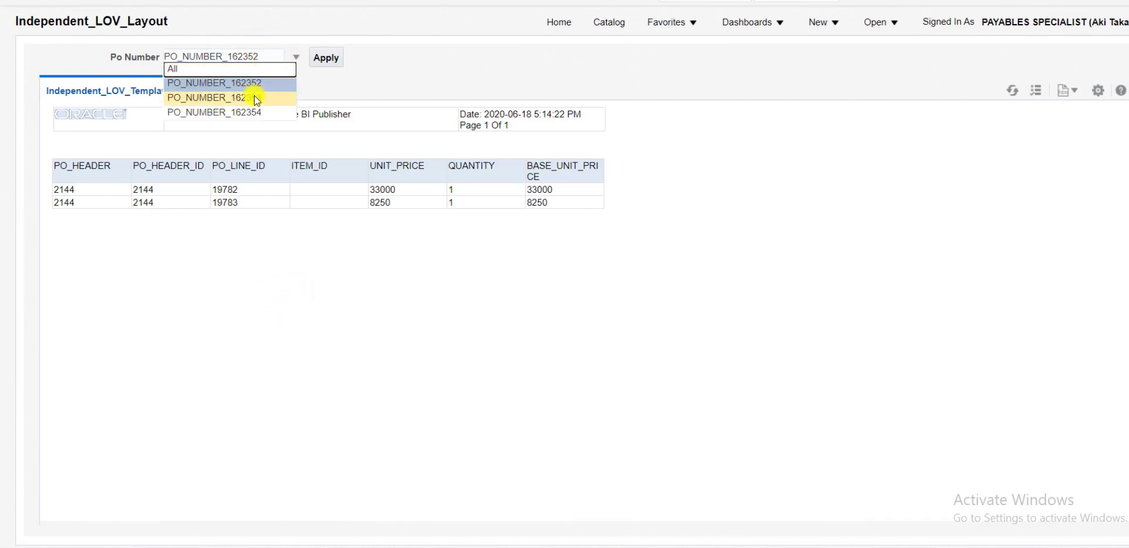
left_click(254, 96)
left_click(313, 62)
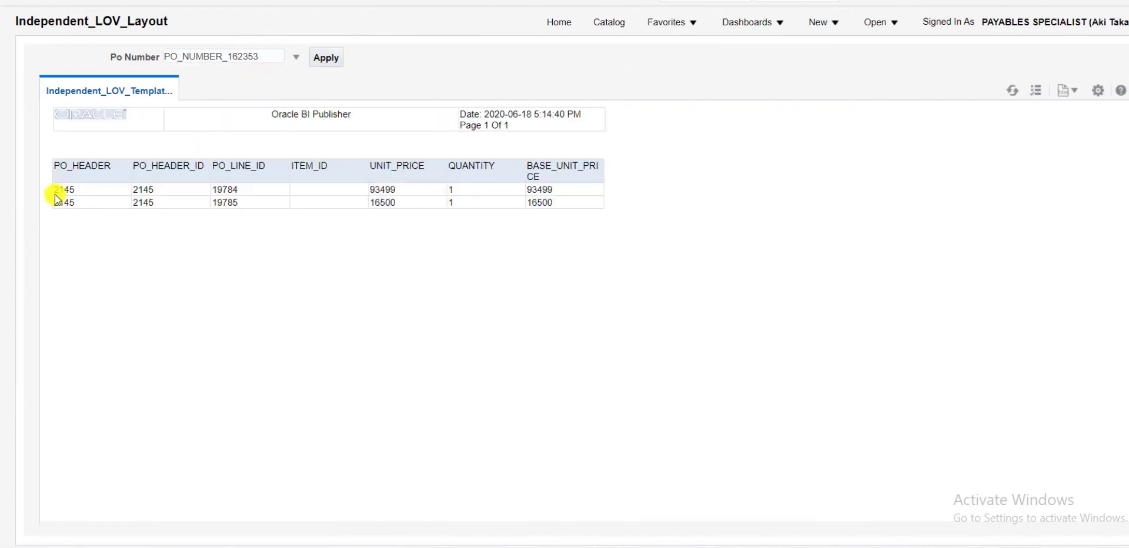
double_click(57, 188)
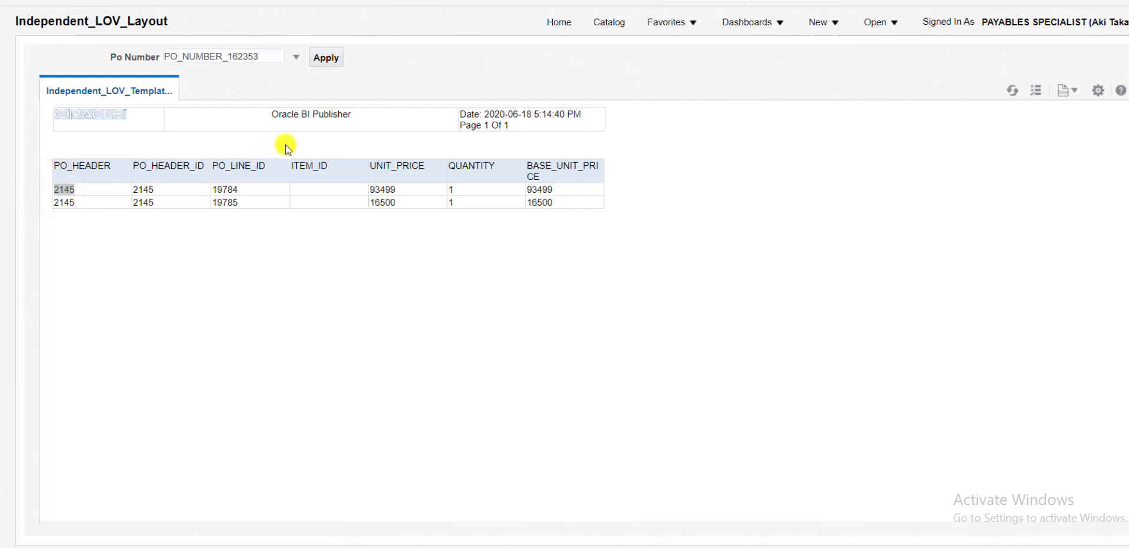